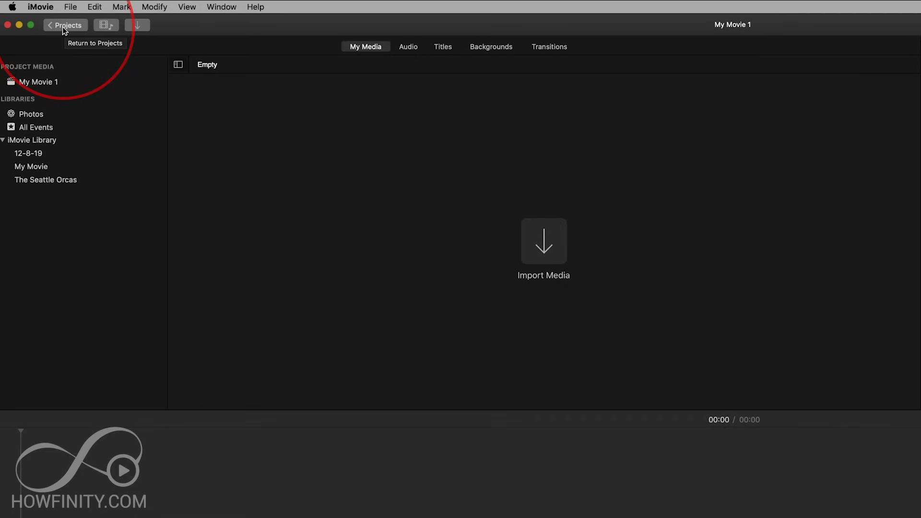
Hide the media browser and show it again.
click(102, 25)
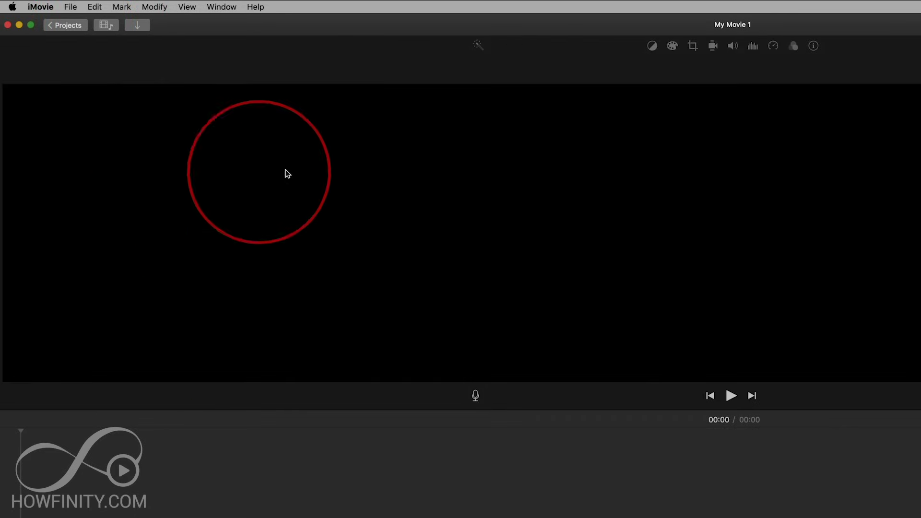
click(106, 25)
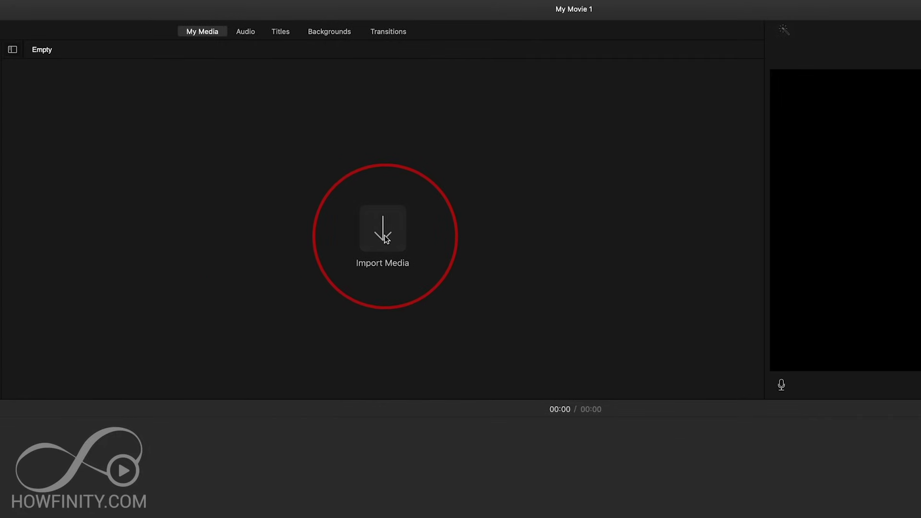
Start a media import and look inside the Images folder of the Florida Drone folder.
click(385, 238)
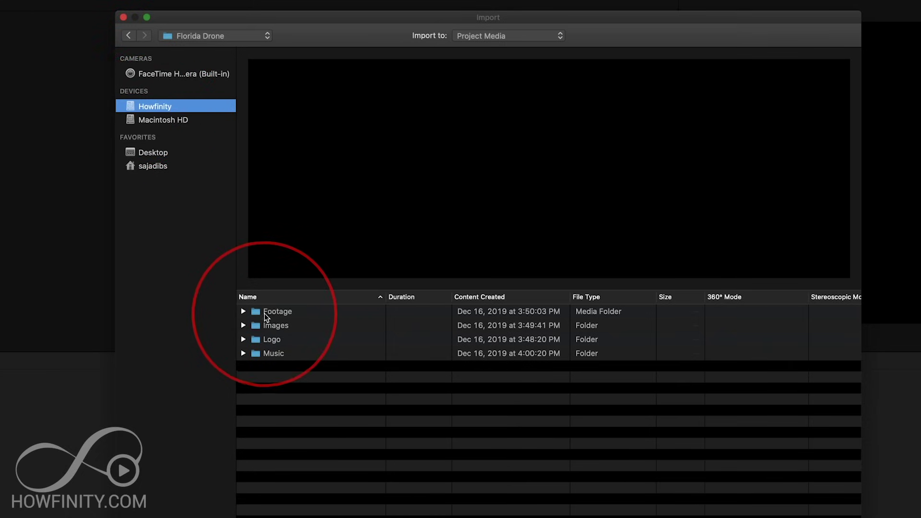
click(269, 312)
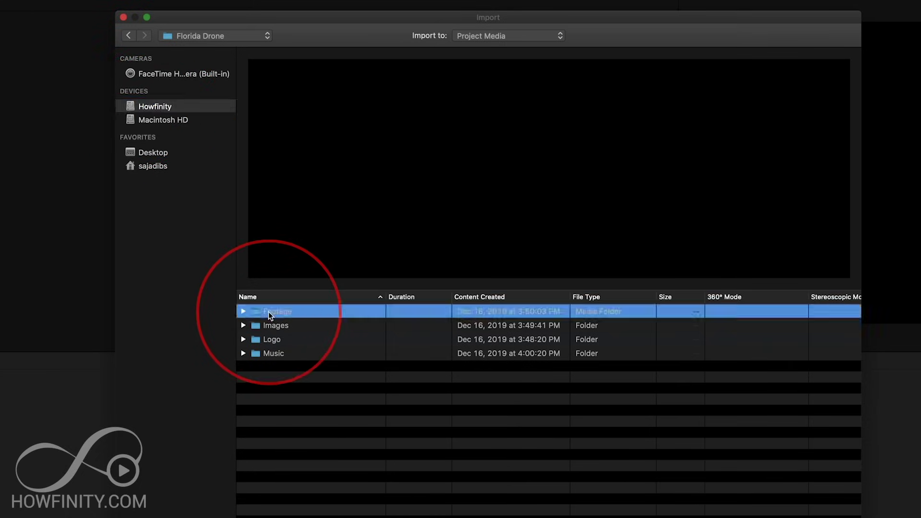
click(244, 326)
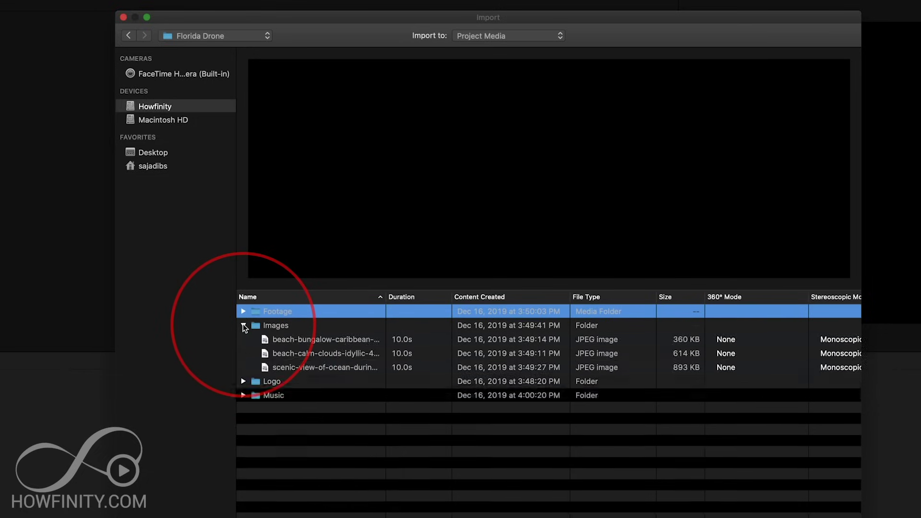
click(244, 325)
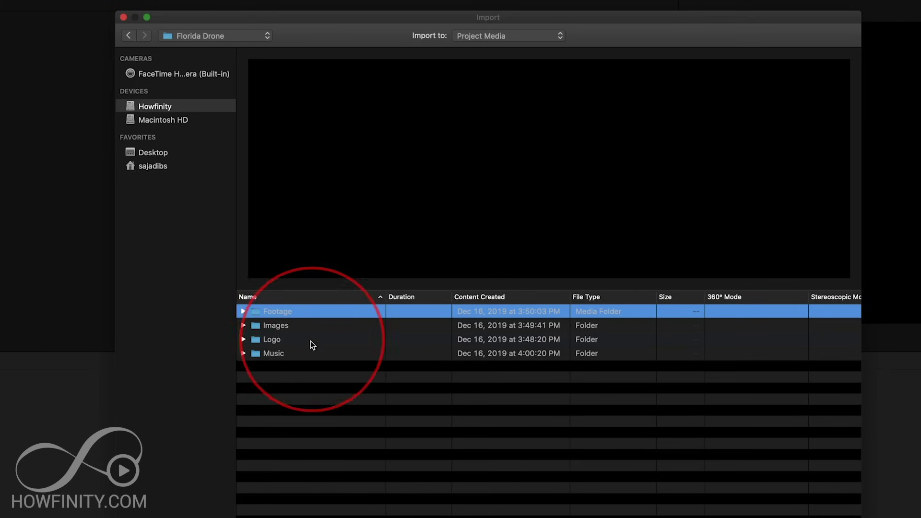
Import the Footage folder's clips from DJI_0025 through the How to Replace a Background video into the project media.
click(243, 312)
scroll(335, 399, down, 5)
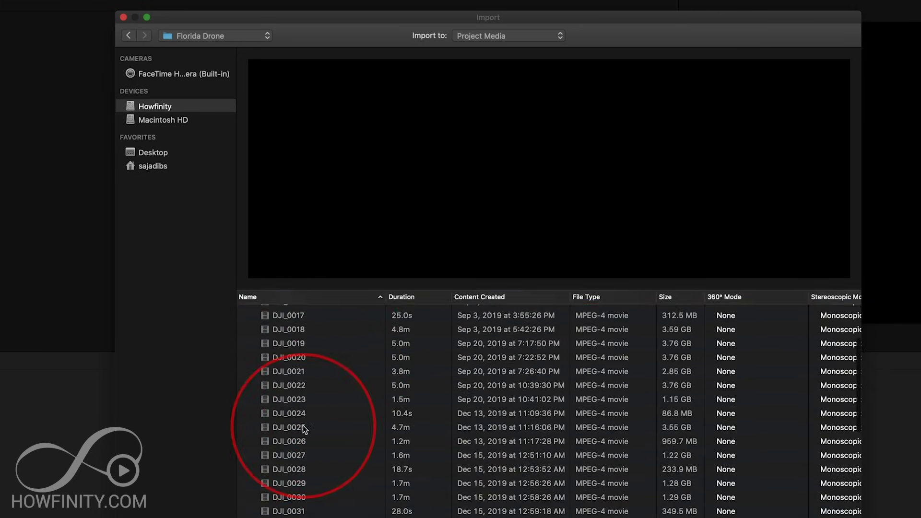
click(304, 426)
scroll(301, 428, down, 8)
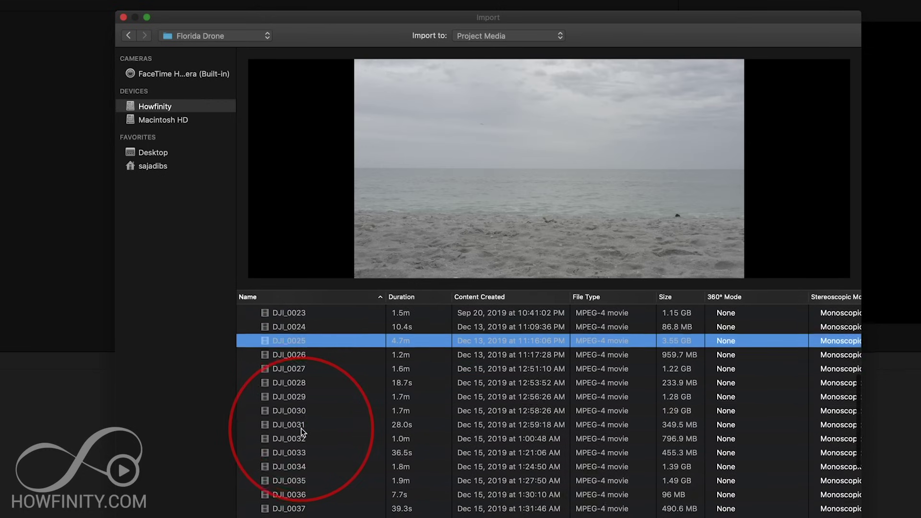
scroll(302, 430, down, 5)
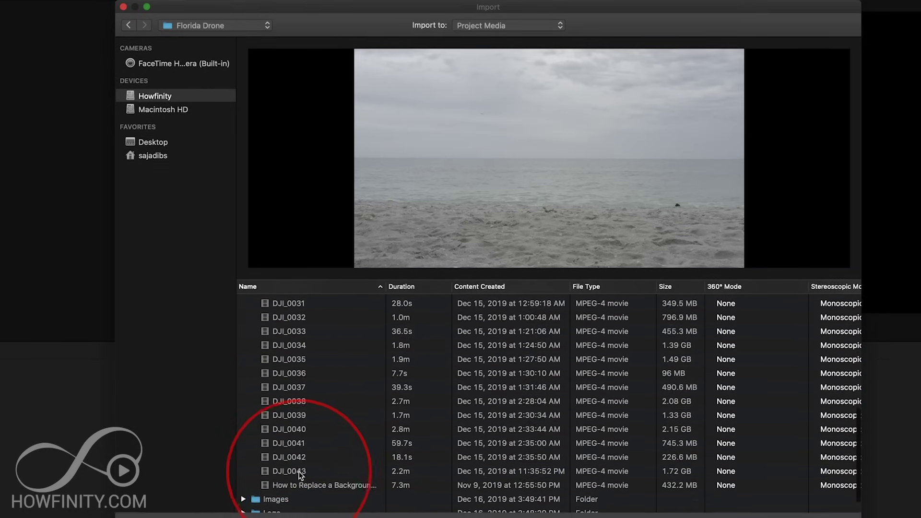
shift+click(288, 483)
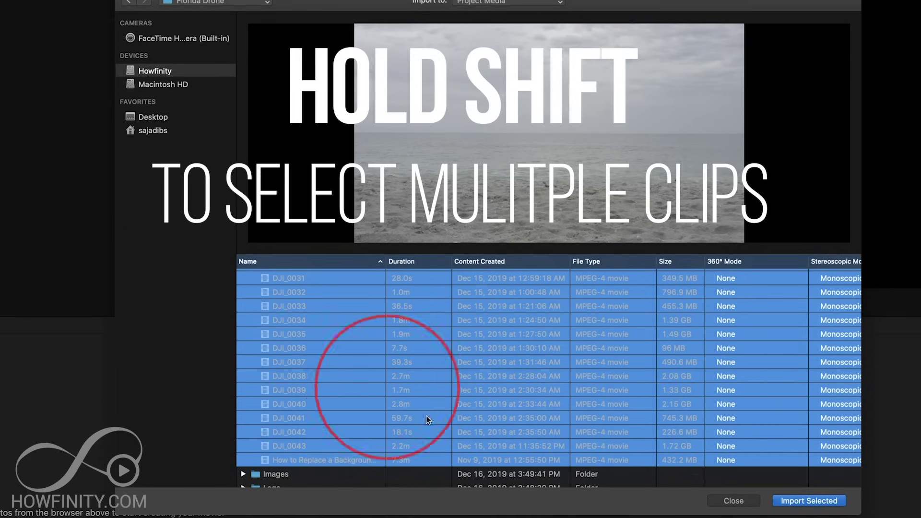
scroll(339, 343, down, 3)
click(816, 504)
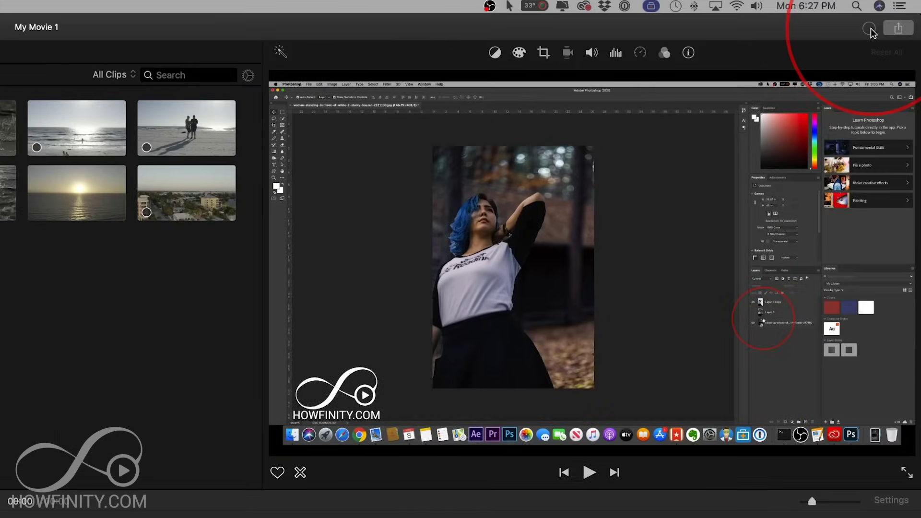
Check the progress of the running media import.
click(870, 30)
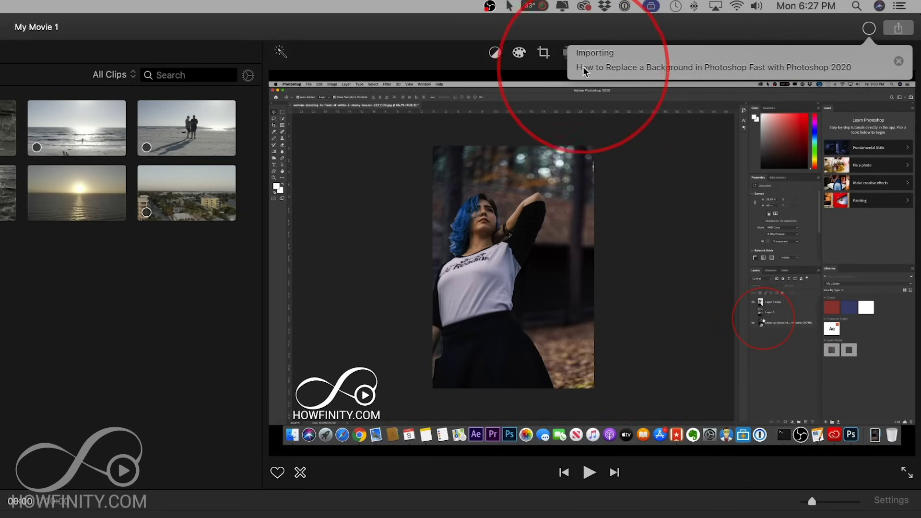
click(872, 30)
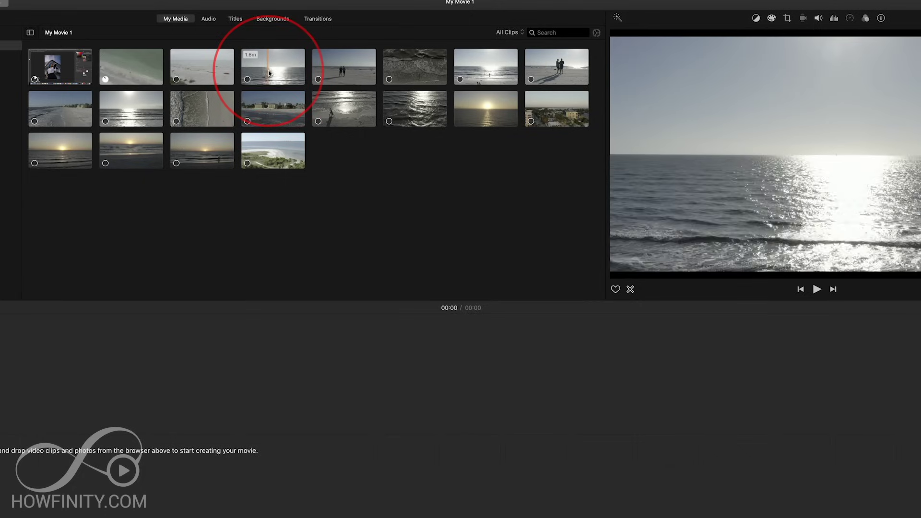
click(375, 155)
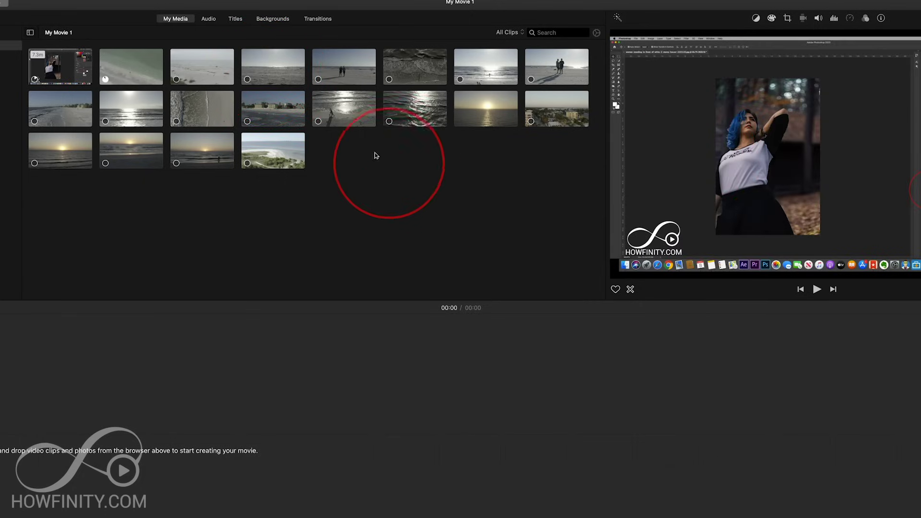
Set in and out points in the second half of the 1.6m sea clip, narrow the range and add it to the movie.
click(264, 71)
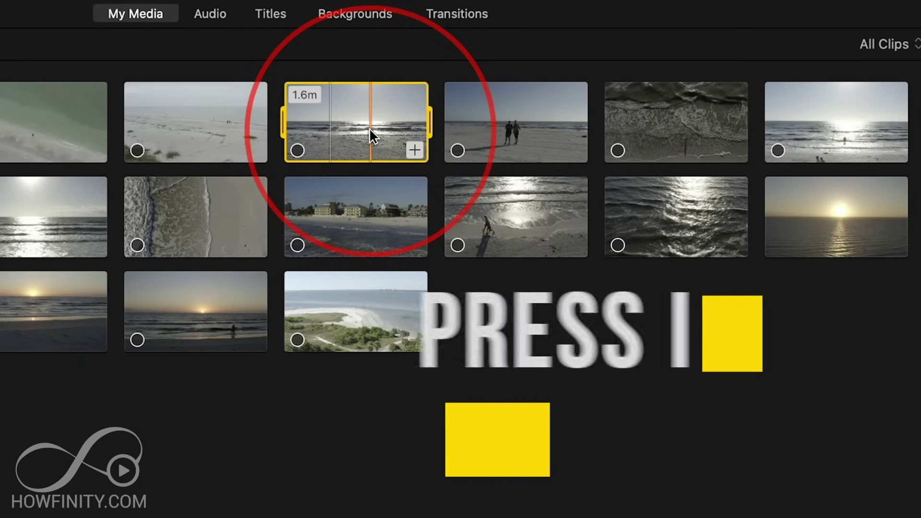
key(i)
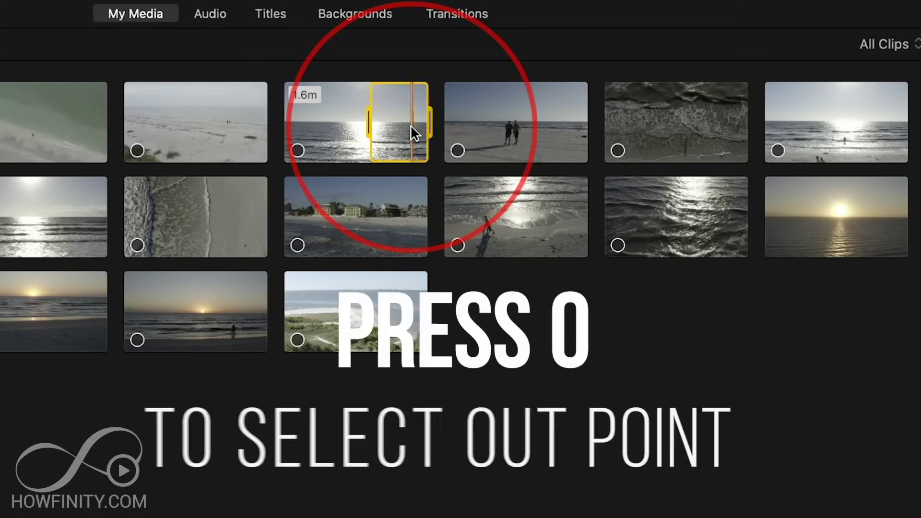
key(o)
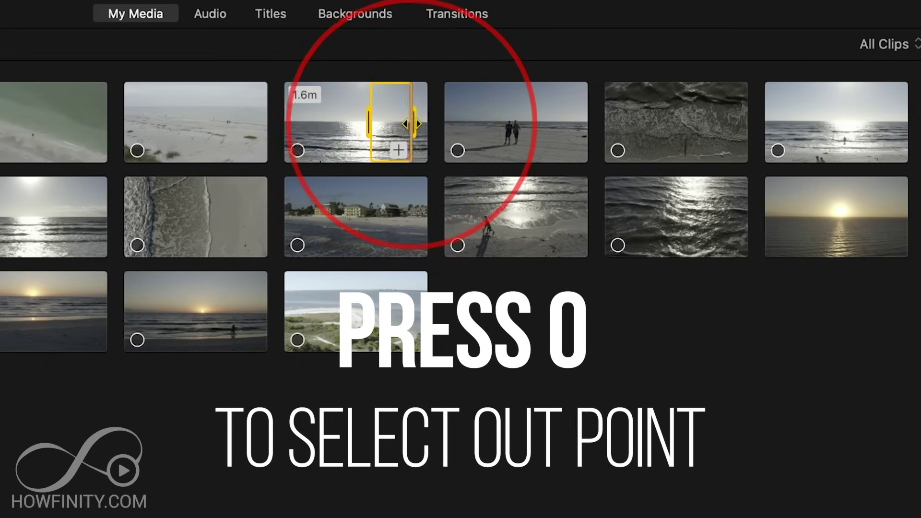
drag(411, 124, 387, 122)
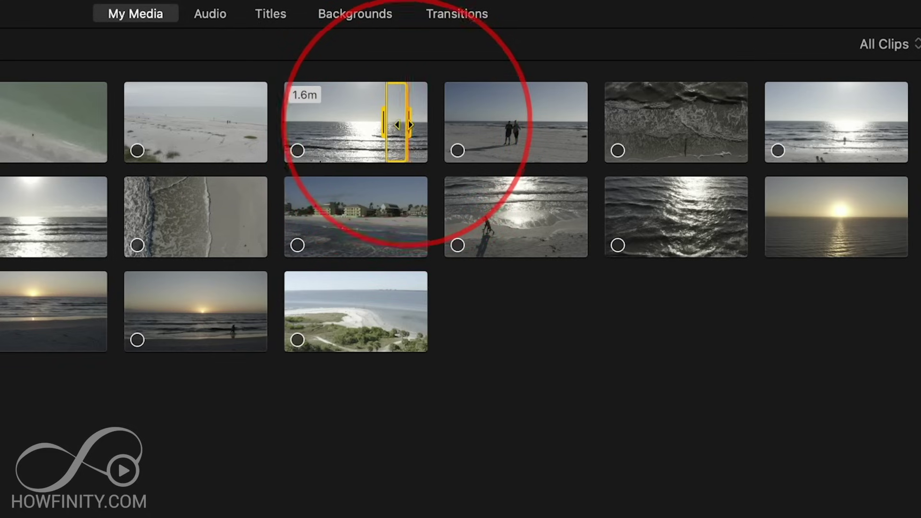
mouse_move(395, 154)
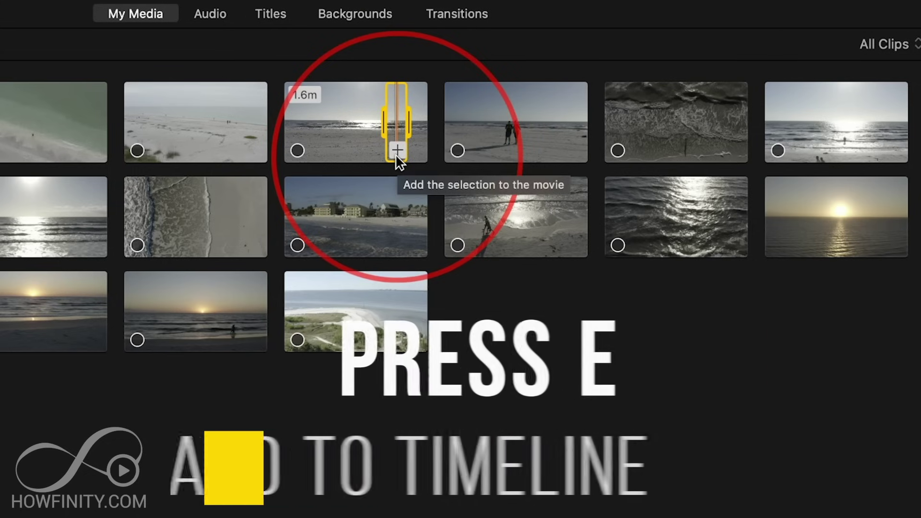
key(e)
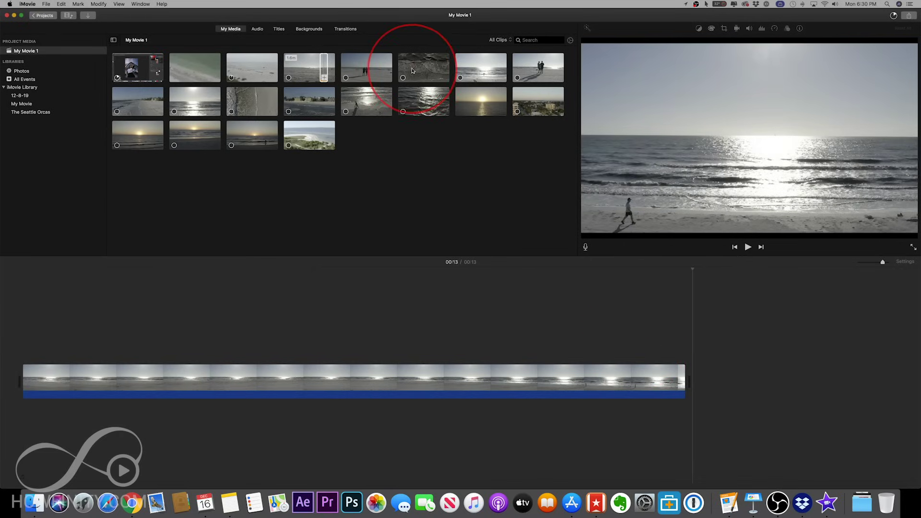
Add short ranges of the aerial shoreline, beachfront houses and 2.7m sunset clips to the end of the timeline.
click(240, 106)
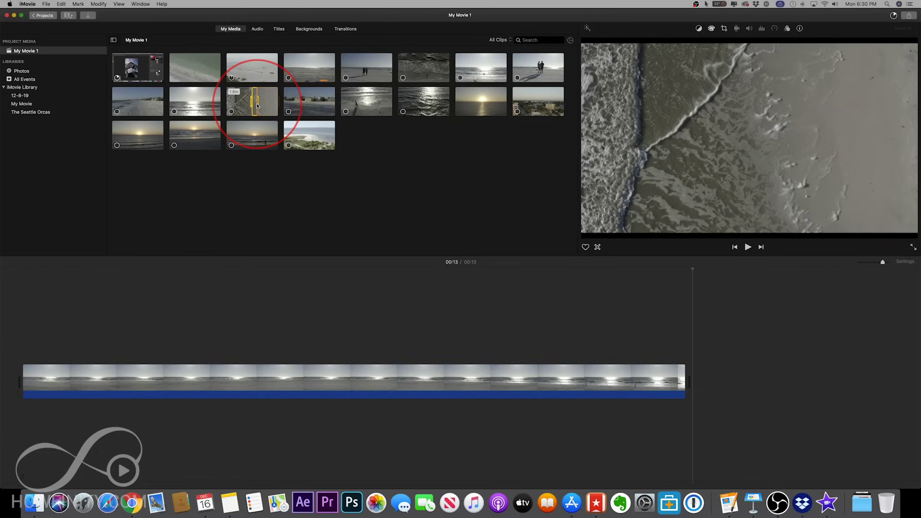
drag(257, 105, 665, 298)
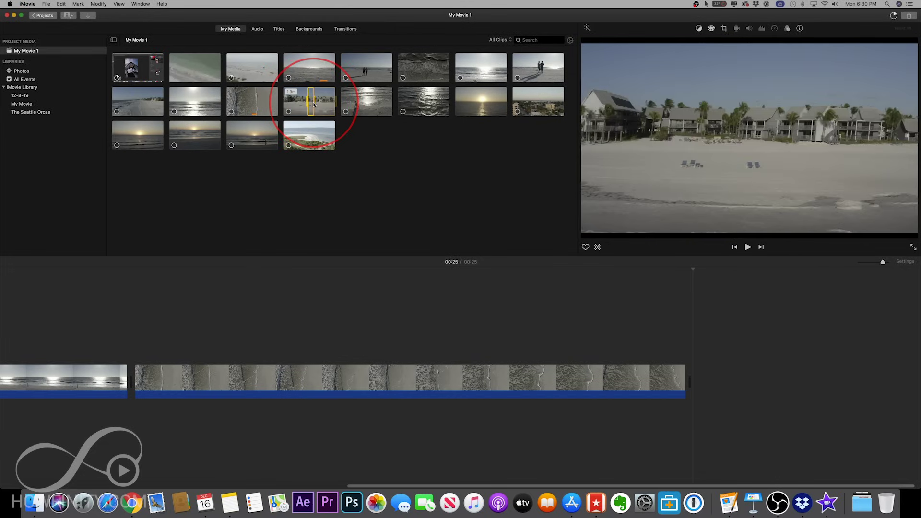
drag(313, 104, 658, 381)
click(446, 345)
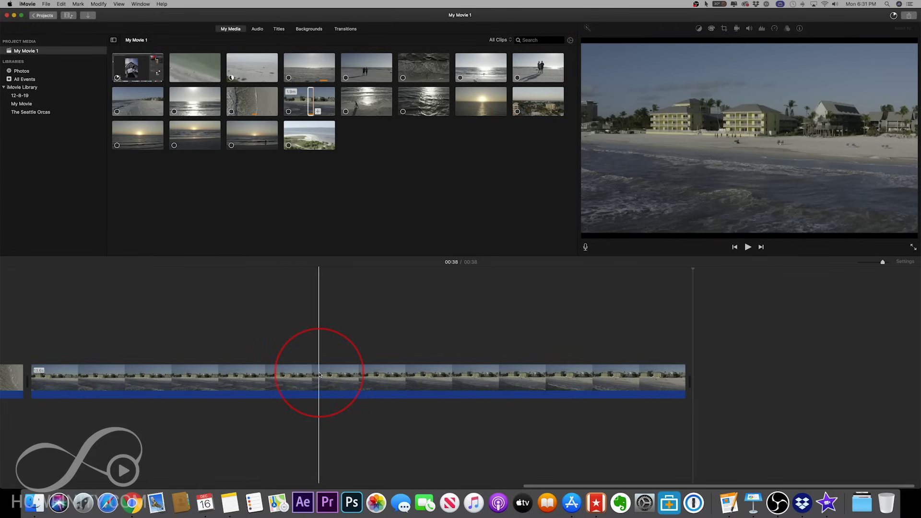
drag(476, 111, 783, 362)
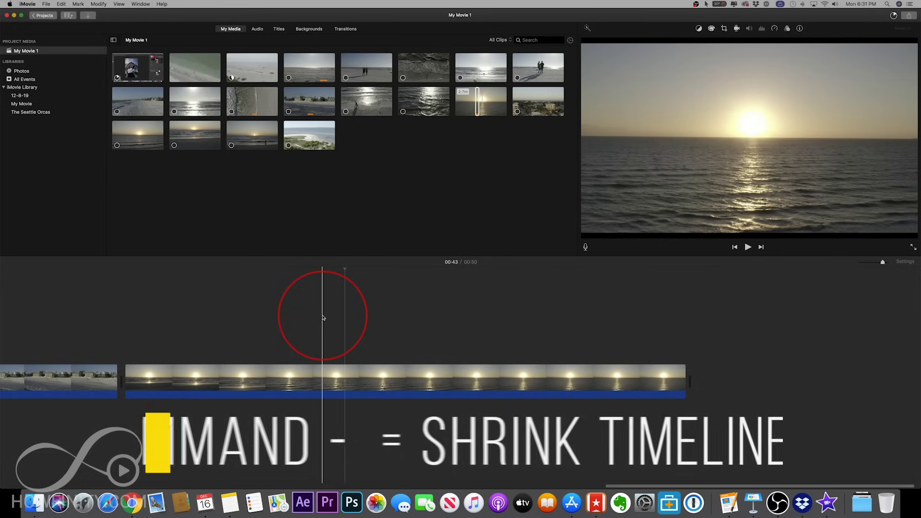
Reorder the timeline clips to sea, beachfront houses, aerial shoreline and sunset.
key(super+minus)
key(super+minus)
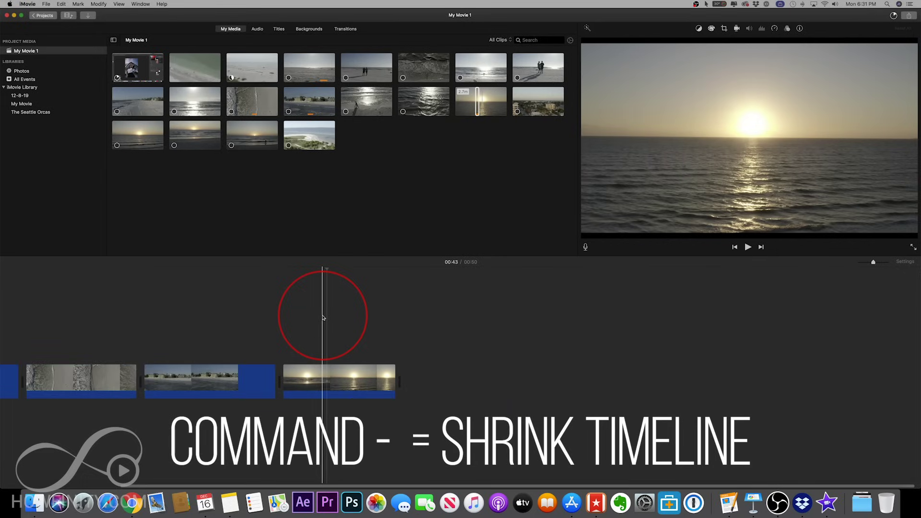
key(super+minus)
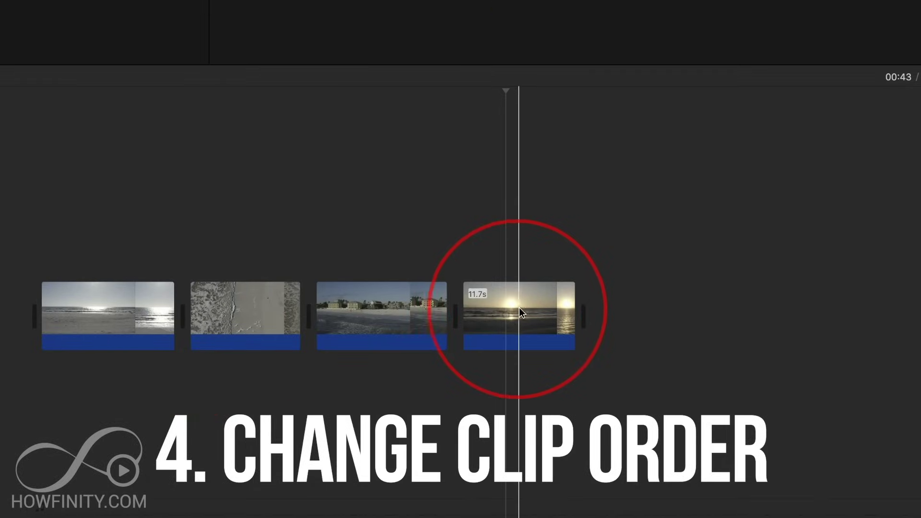
drag(520, 298, 364, 307)
drag(247, 308, 338, 314)
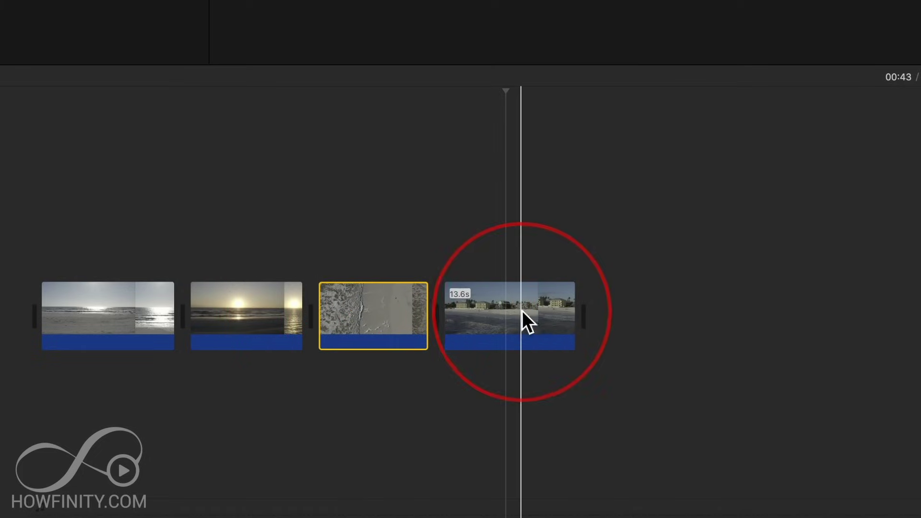
drag(506, 293, 330, 304)
drag(232, 306, 473, 319)
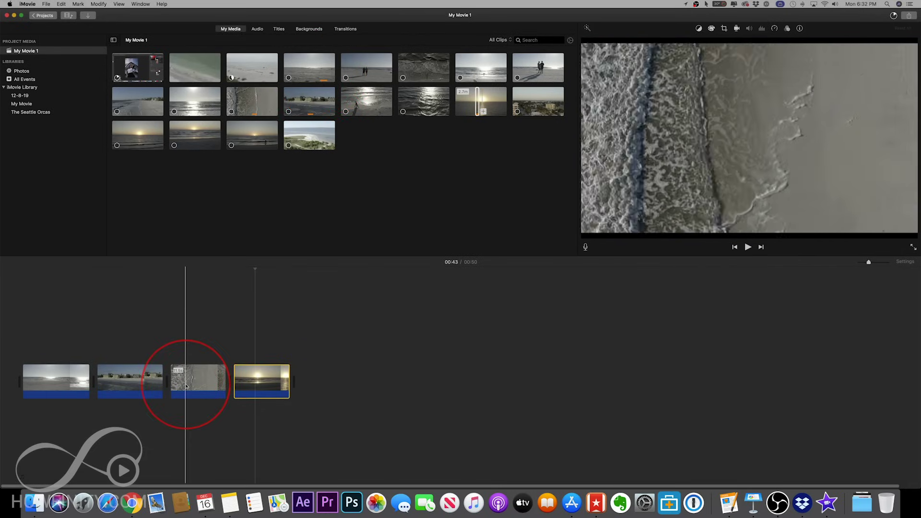
Trim the start of the aerial shoreline clip so that it lasts about 5 seconds, and play it back.
click(201, 383)
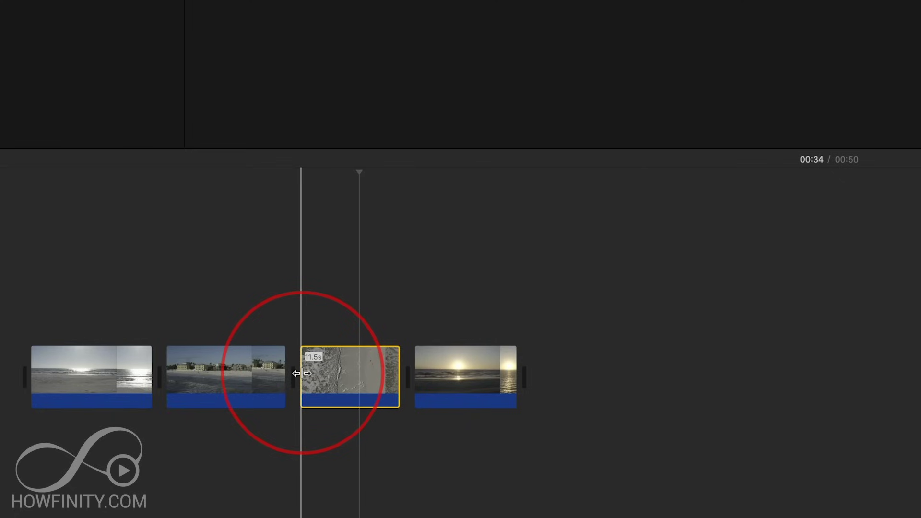
drag(302, 373, 357, 376)
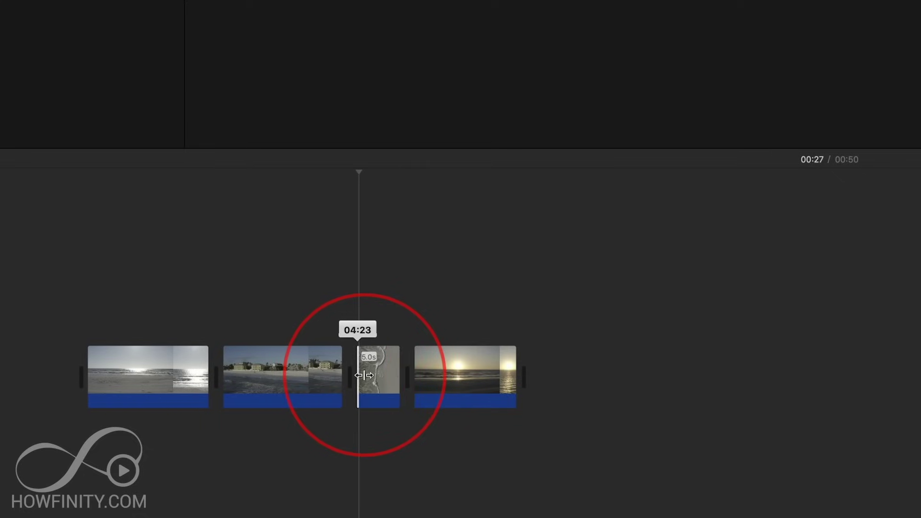
drag(364, 375, 364, 375)
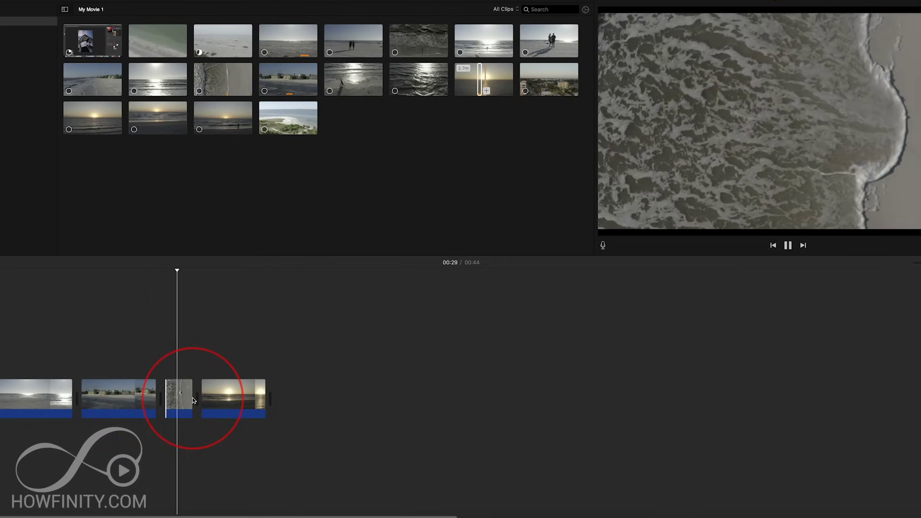
key(space)
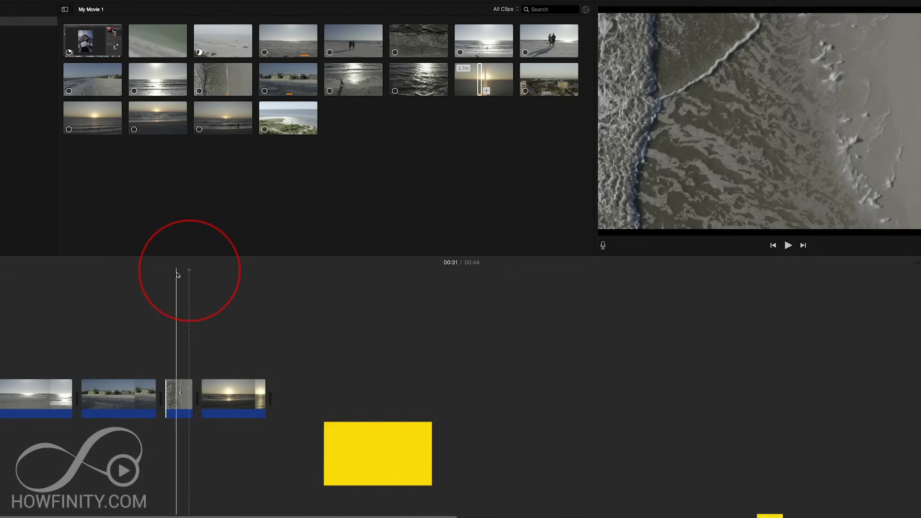
Split the beachfront houses clip near its end at 00:25 and delete the piece after the cut.
drag(189, 270, 136, 272)
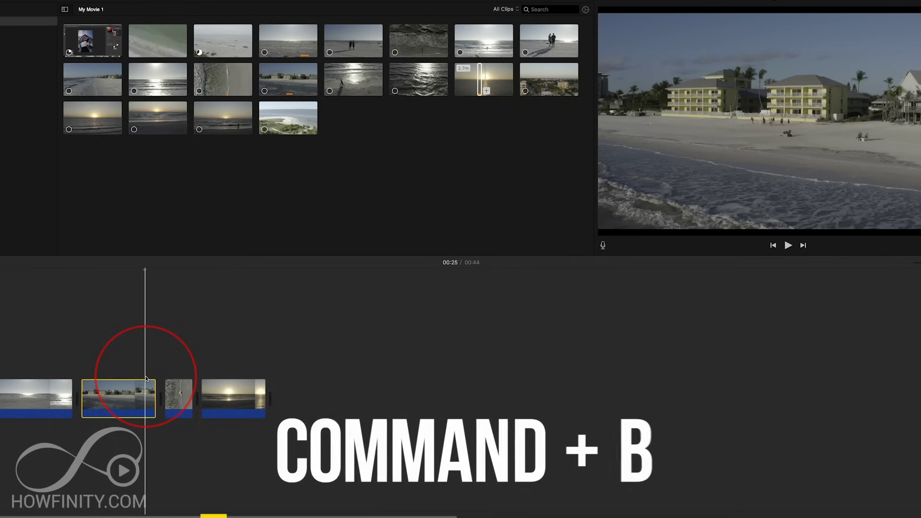
key(super+b)
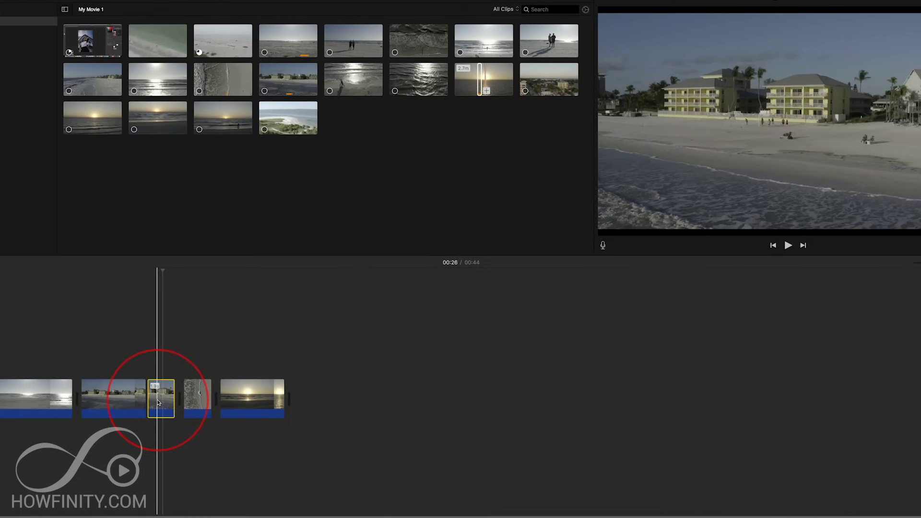
key(Delete)
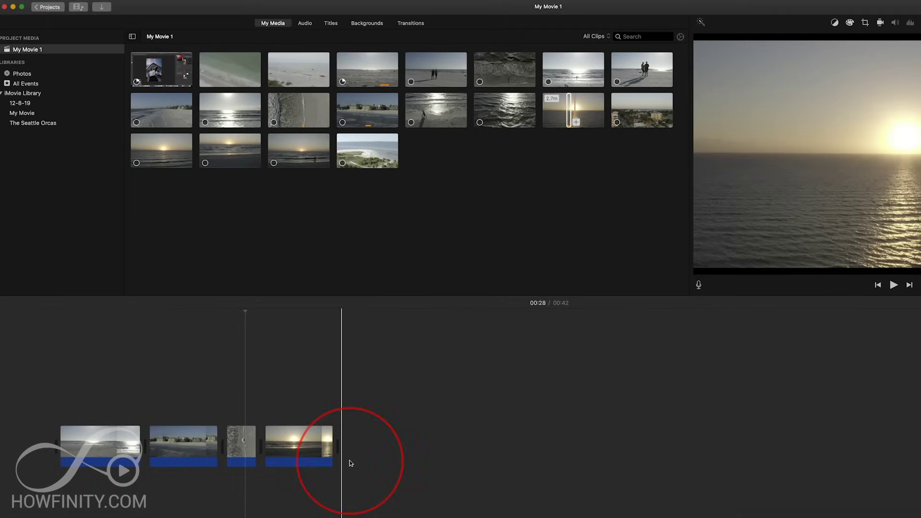
Import the technology music file (bcc-031814) from the Music folder inside Florida Drone into the project media.
key(space)
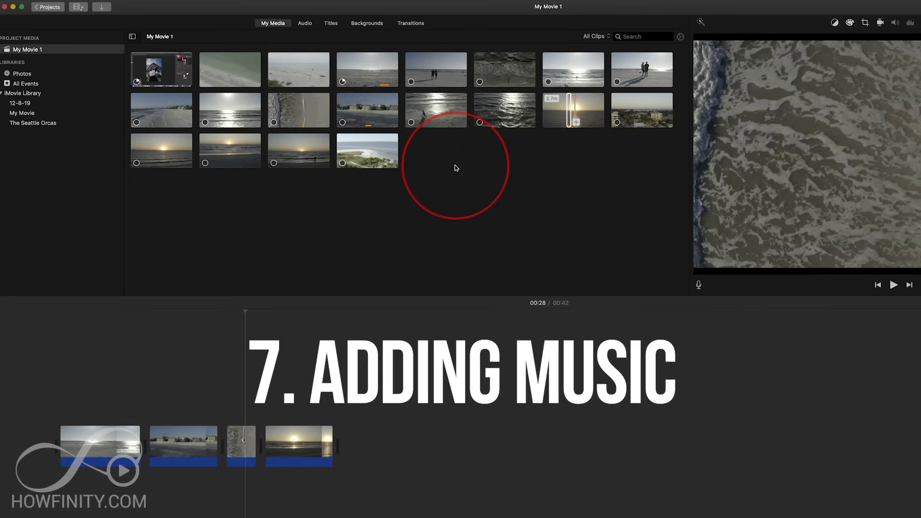
click(102, 8)
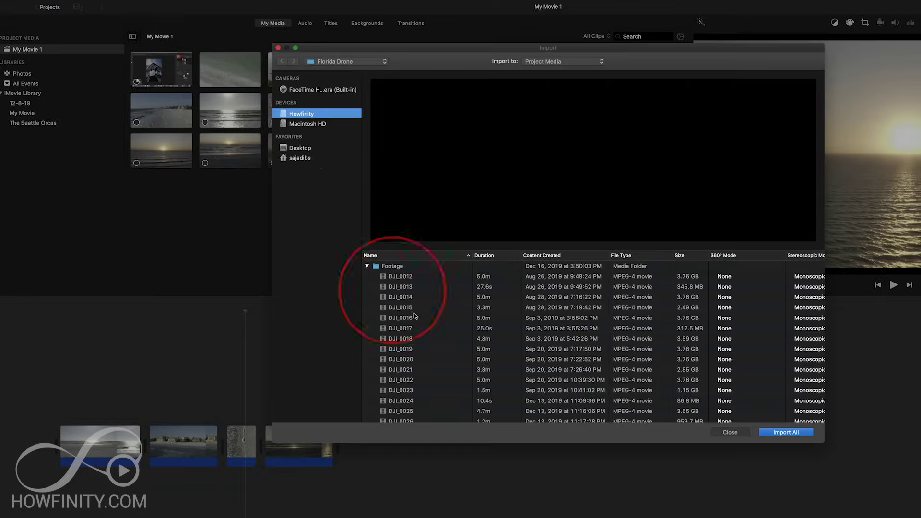
click(366, 267)
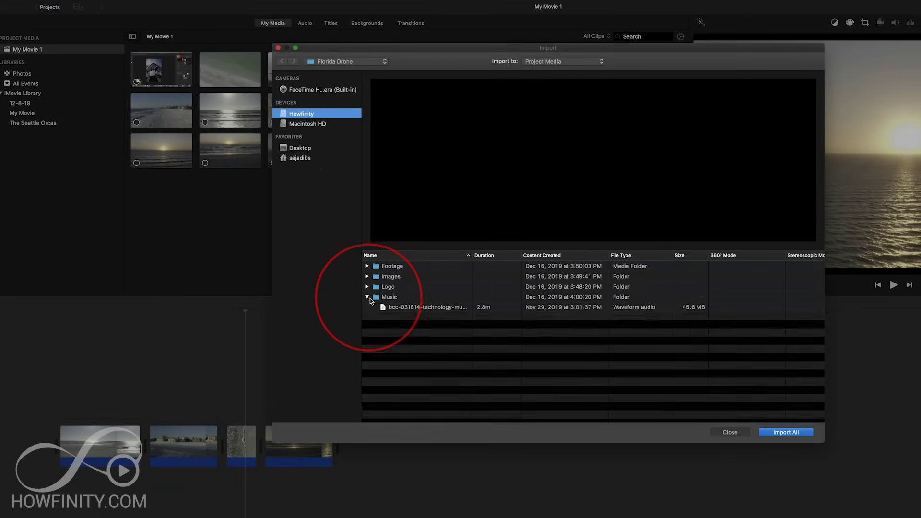
click(406, 309)
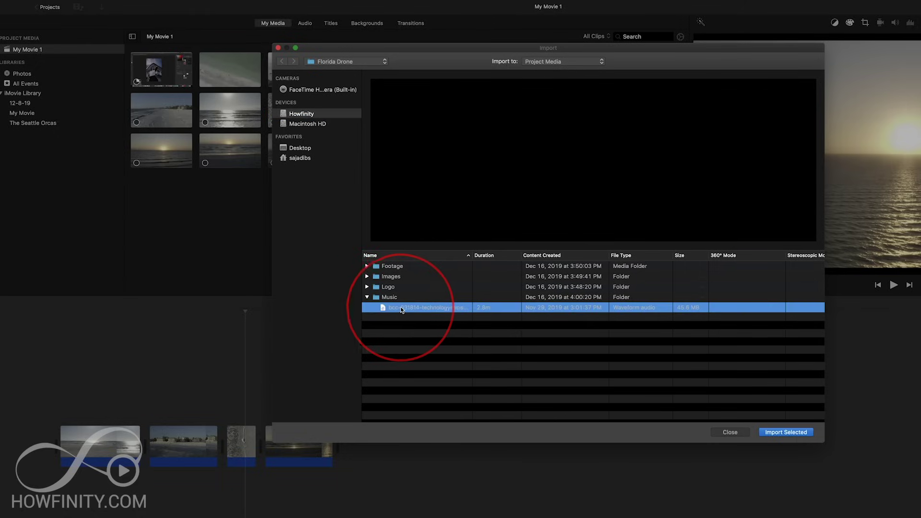
click(784, 432)
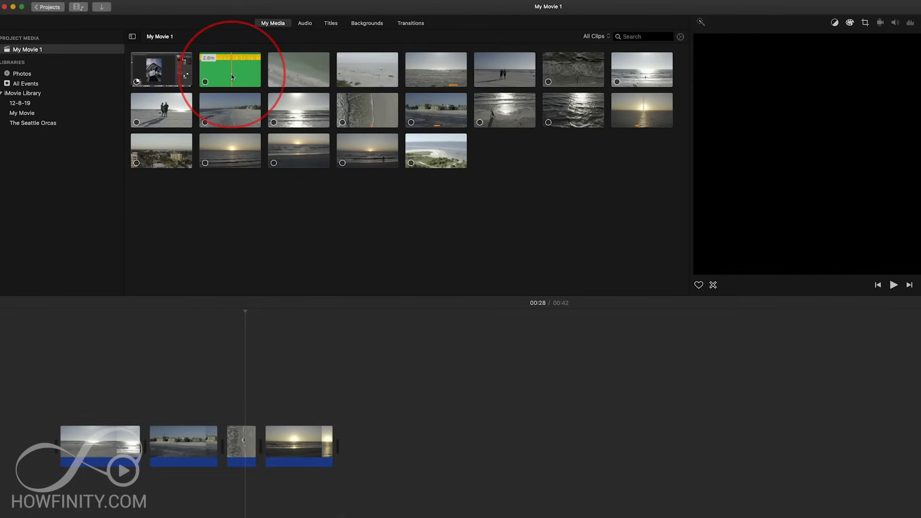
Place the music beneath the video clips from the start, remove the surplus after the cut at 00:42, and match its end to the last clip.
drag(221, 73, 48, 495)
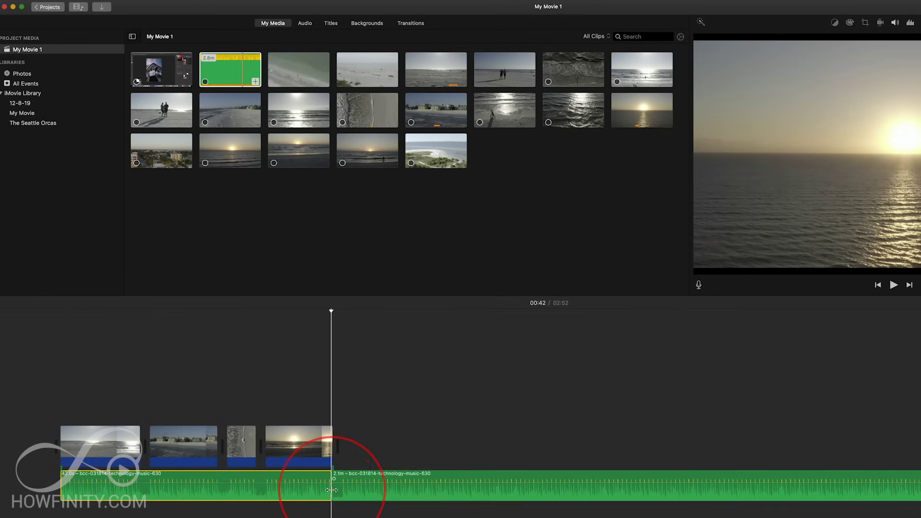
click(416, 480)
key(Delete)
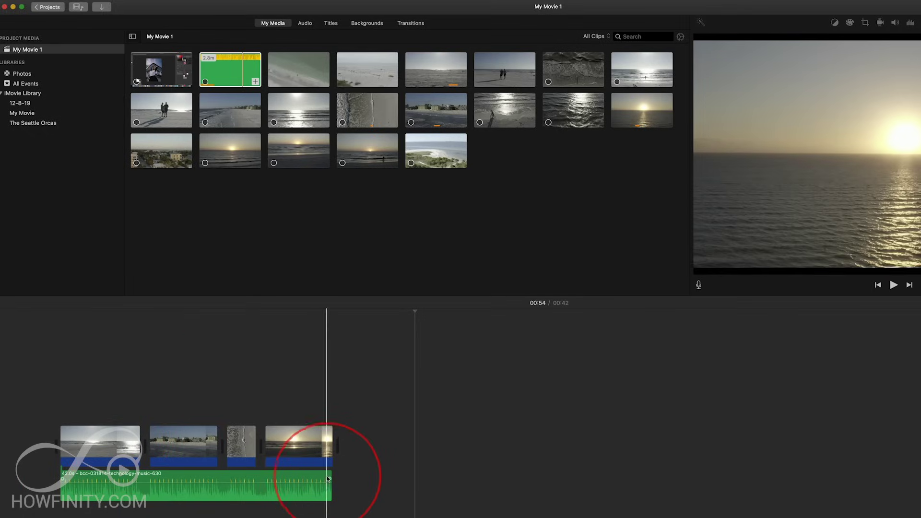
mouse_move(331, 476)
mouse_down()
mouse_move(359, 477)
mouse_move(249, 479)
mouse_move(418, 491)
mouse_move(338, 489)
mouse_up()
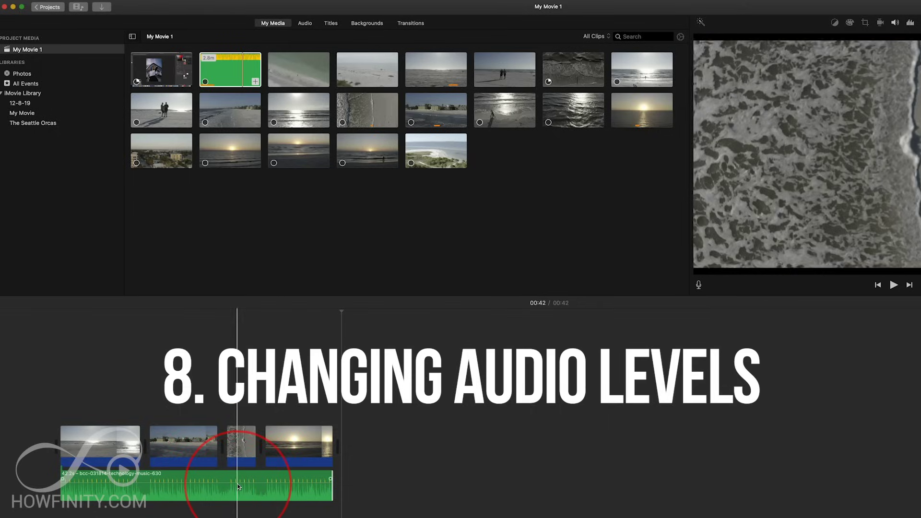
Try raising the music track's volume to 400% and bring it back down to its original level.
mouse_move(227, 482)
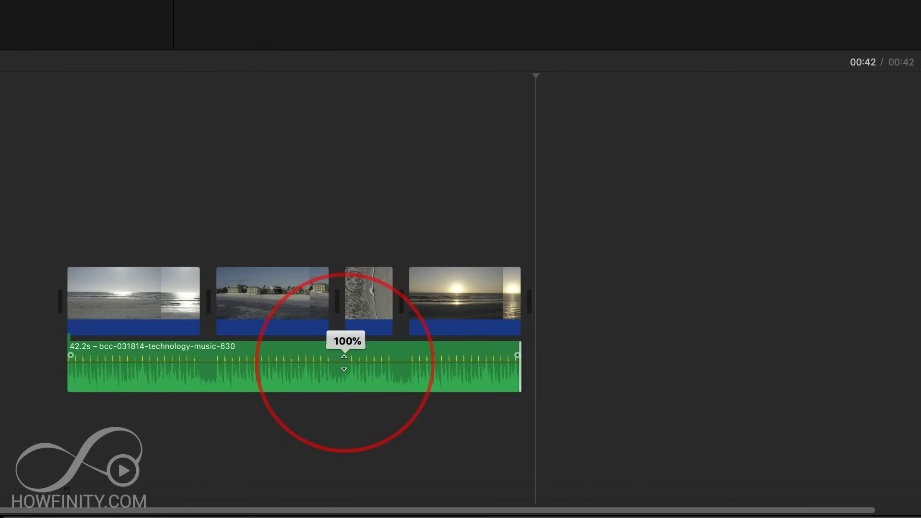
drag(344, 363, 343, 350)
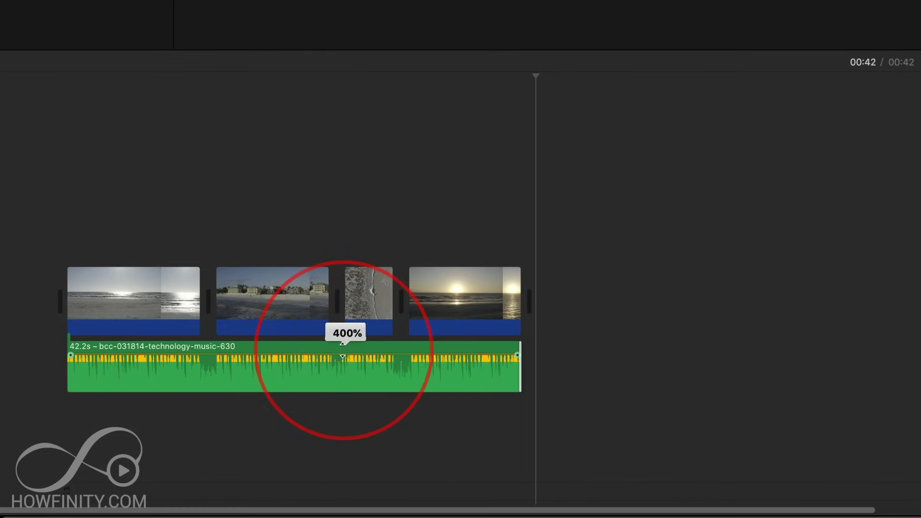
drag(340, 337, 336, 358)
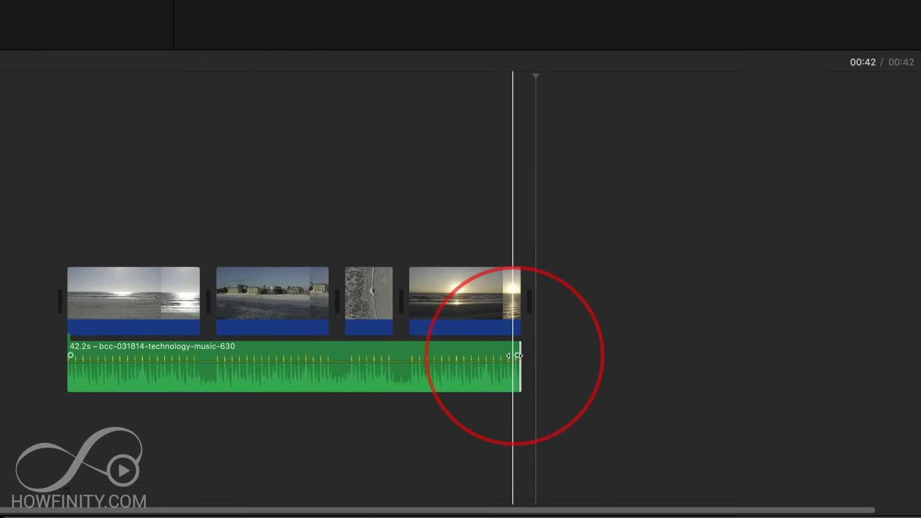
Give the music a fade-in and a fade-out of about 2 seconds each, and play the movie from the start.
drag(517, 356, 442, 355)
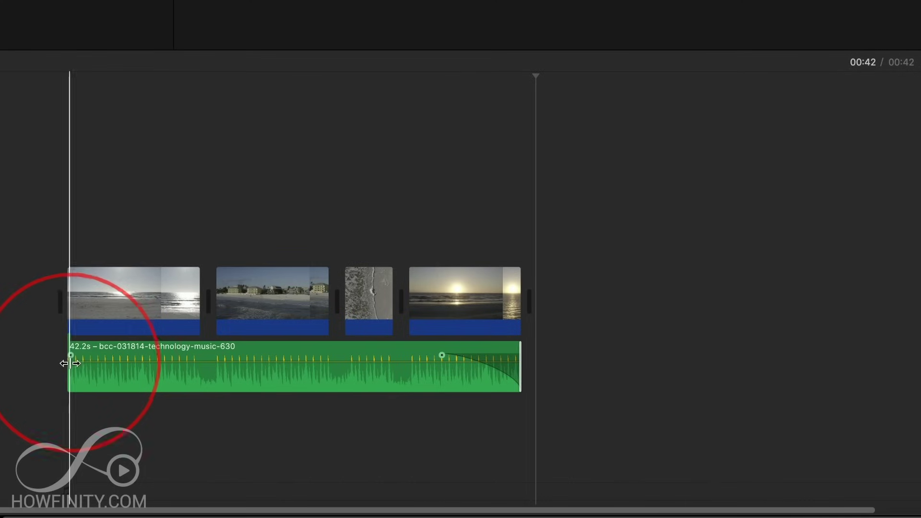
mouse_move(68, 372)
mouse_down()
mouse_move(139, 372)
mouse_move(51, 383)
mouse_move(63, 370)
mouse_up()
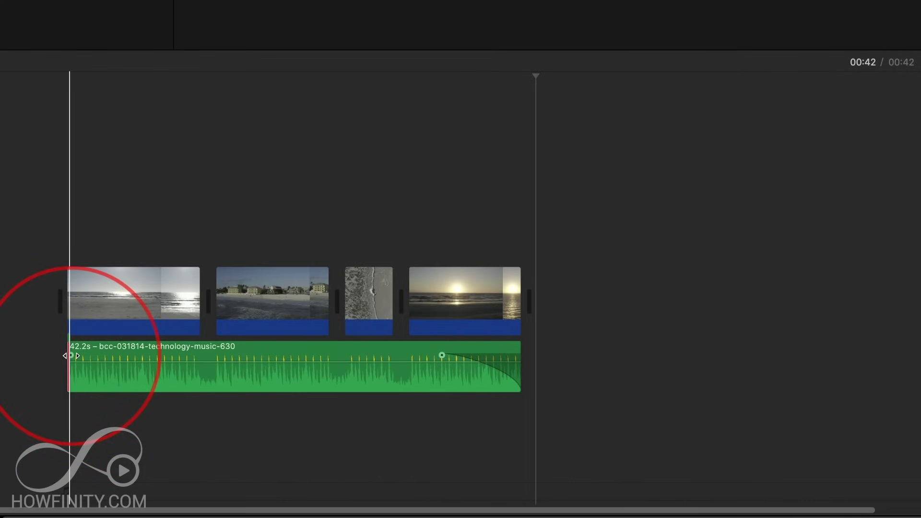
drag(71, 355, 125, 356)
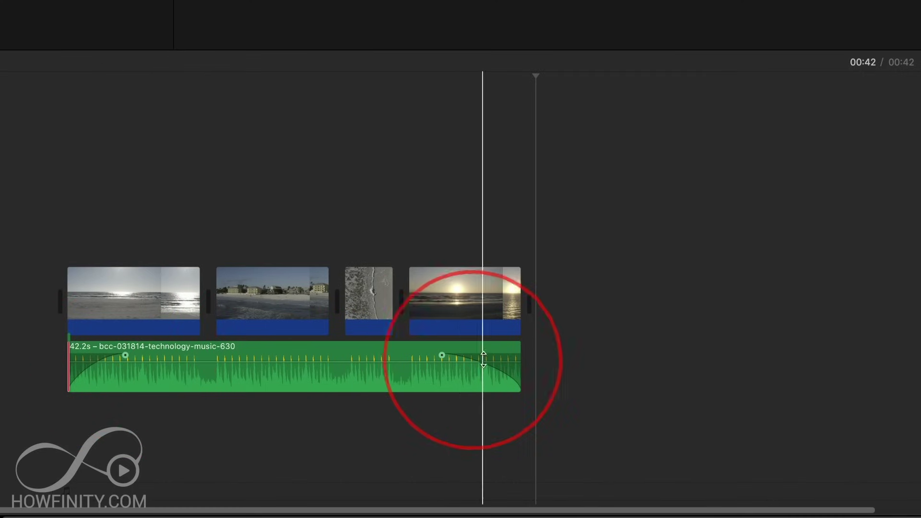
drag(442, 356, 498, 355)
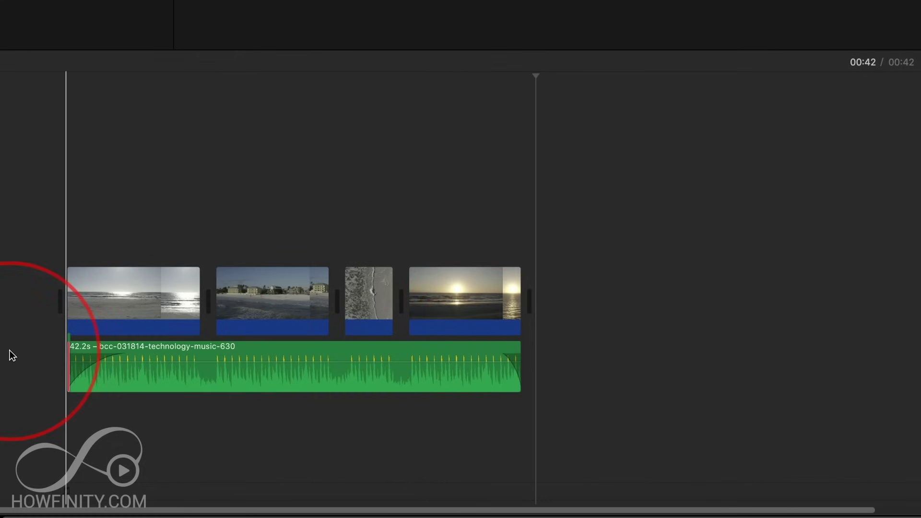
drag(124, 356, 91, 356)
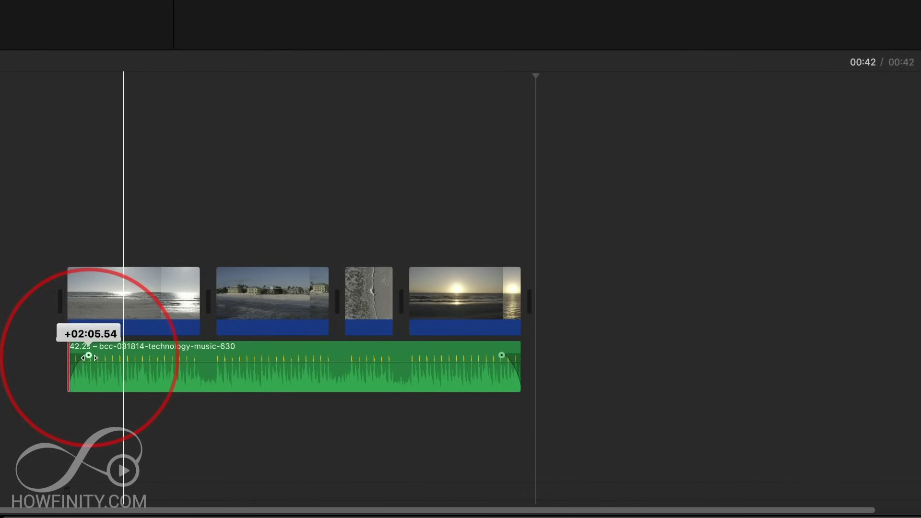
drag(86, 357, 86, 358)
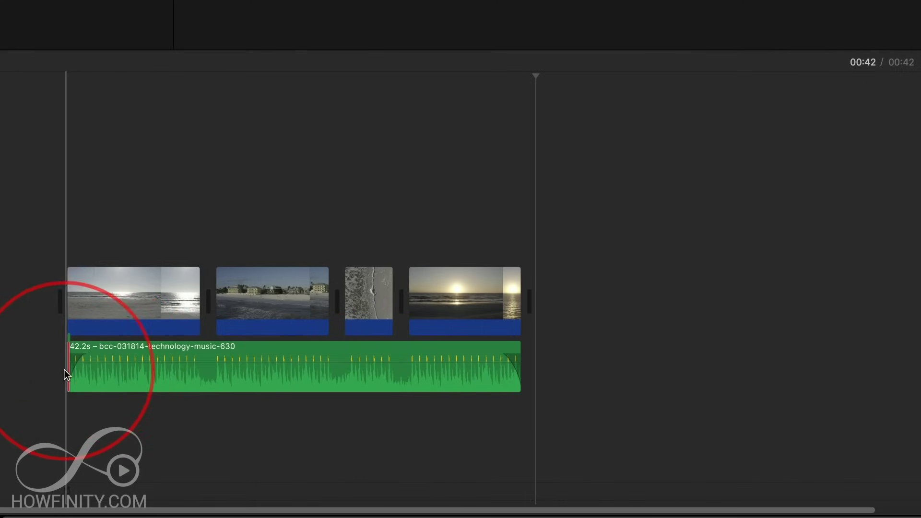
drag(538, 78, 33, 107)
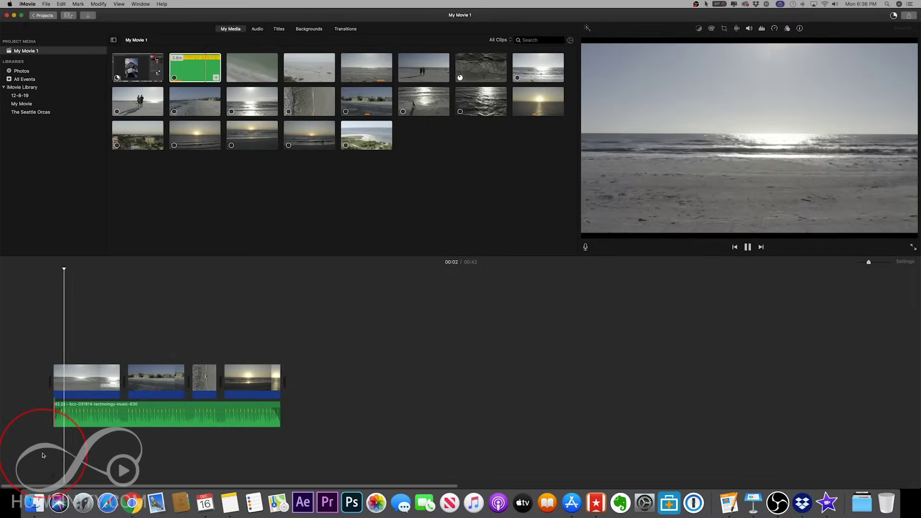
key(space)
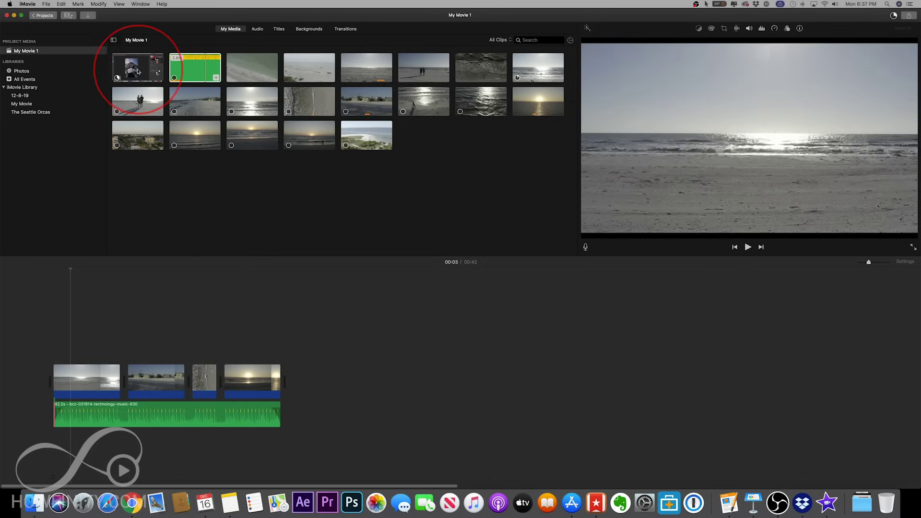
Add the whole Photoshop background tutorial clip to the end of the timeline, after the sunset clip.
drag(135, 68, 289, 384)
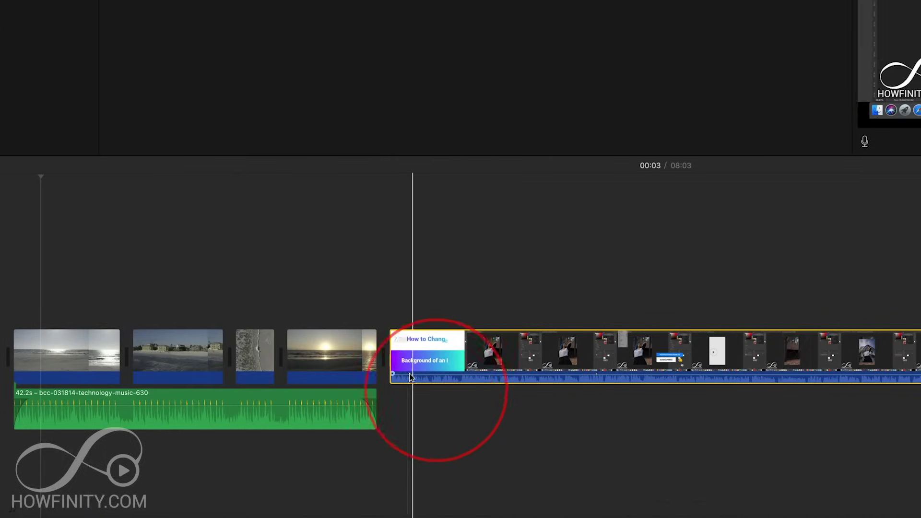
click(434, 371)
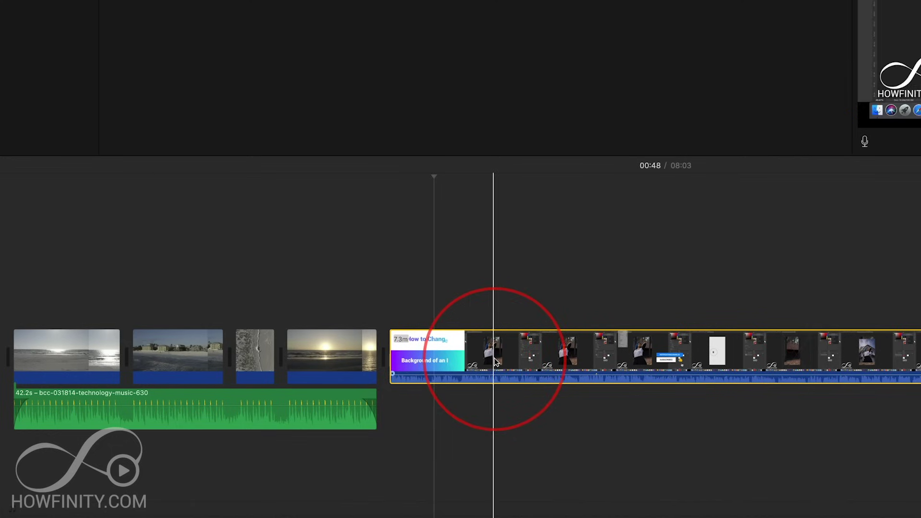
click(543, 352)
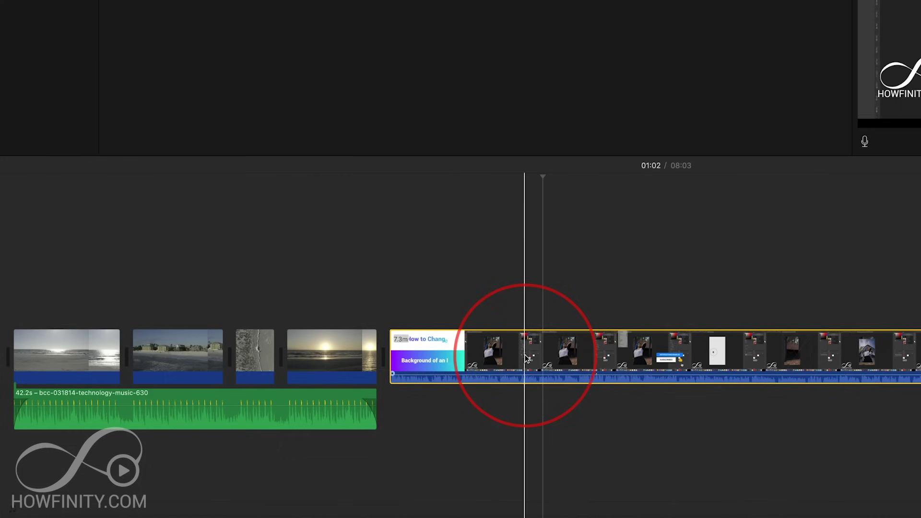
Detach the audio from the Photoshop tutorial clip and delete the detached audio track.
right_click(526, 355)
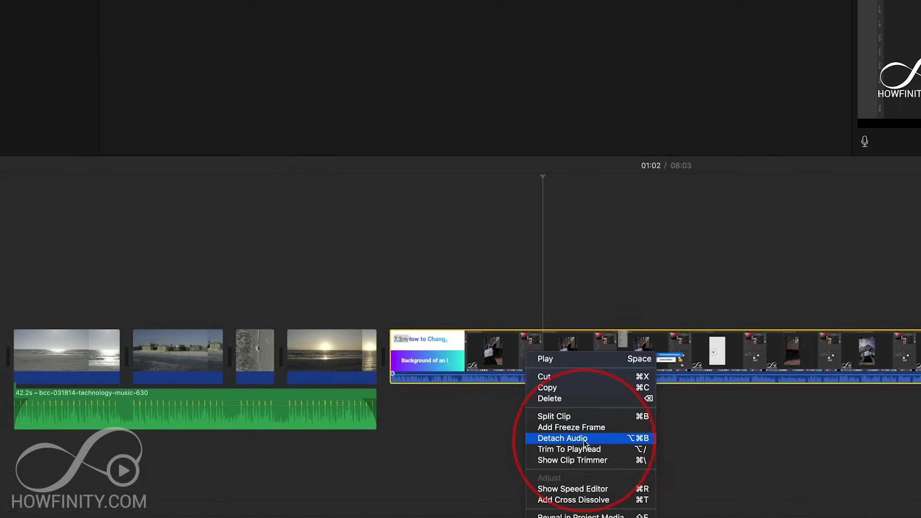
click(569, 439)
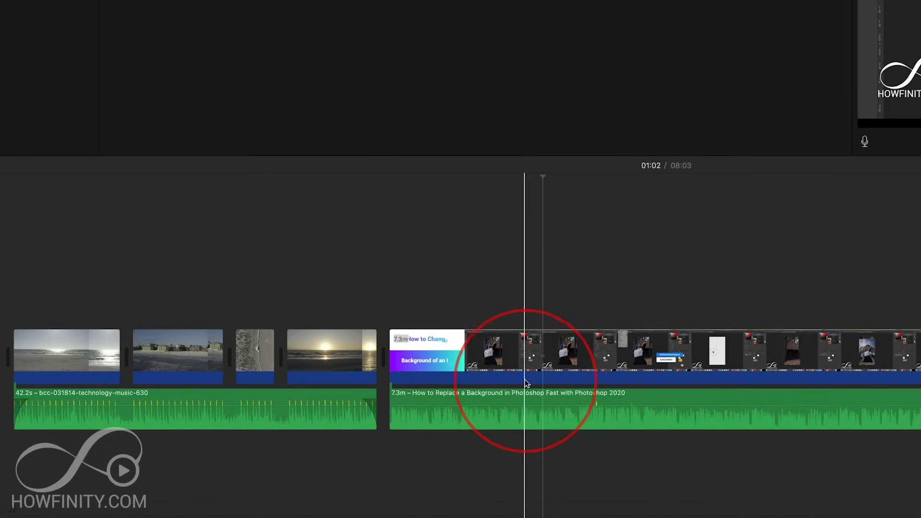
click(526, 395)
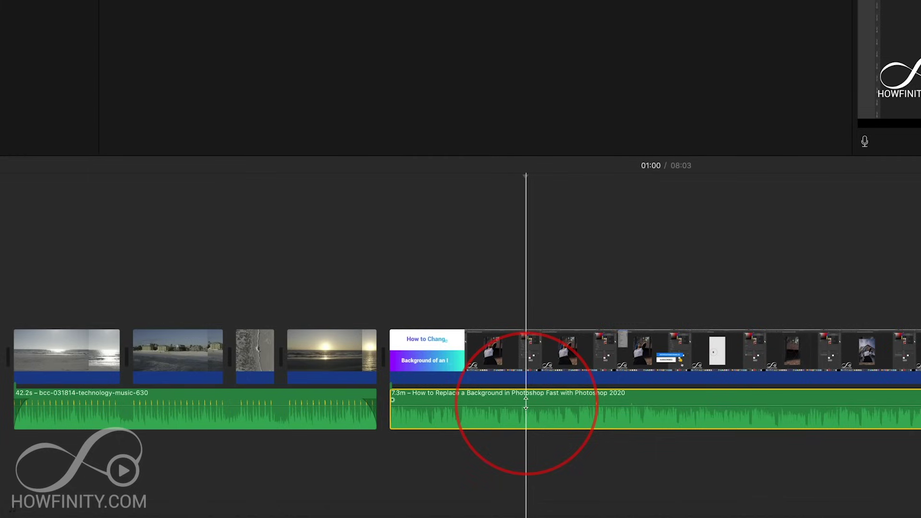
key(Delete)
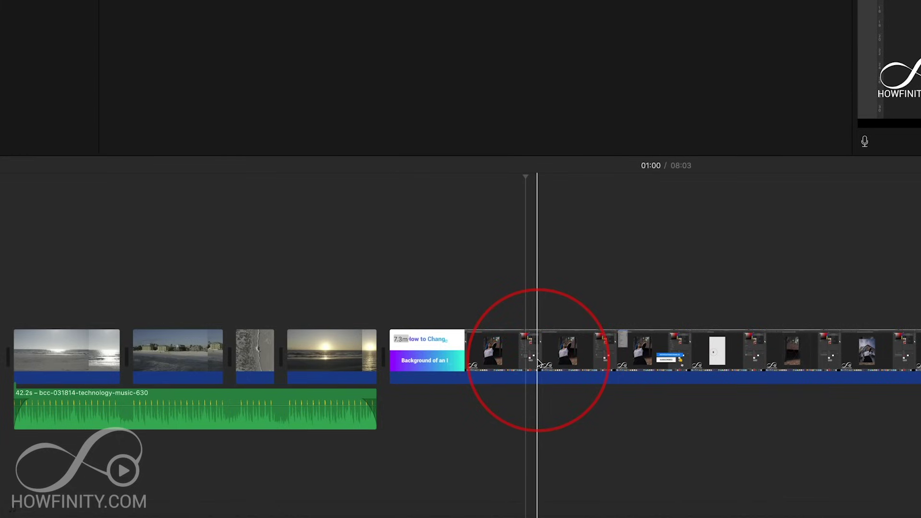
key(super+z)
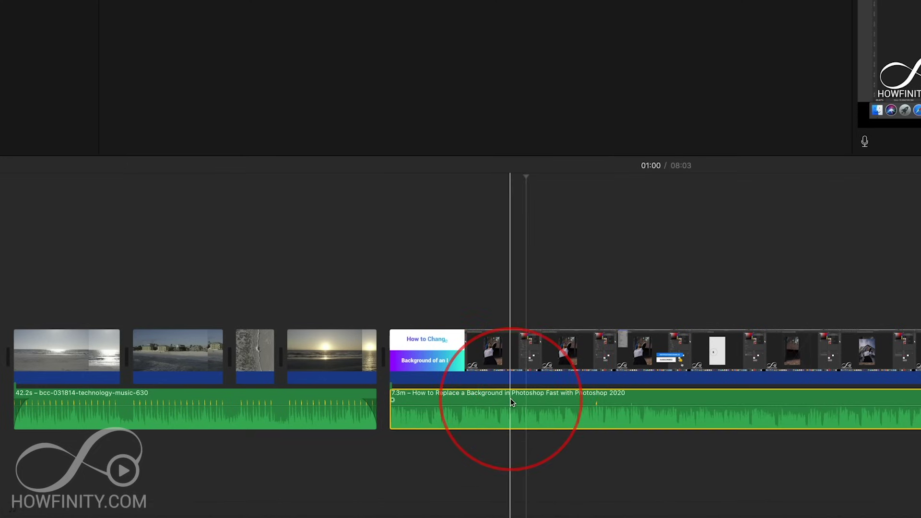
click(468, 402)
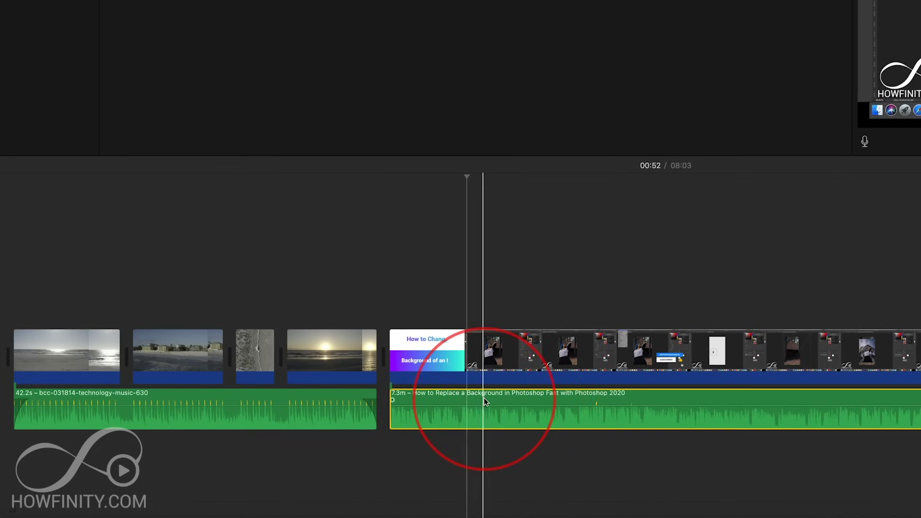
key(Delete)
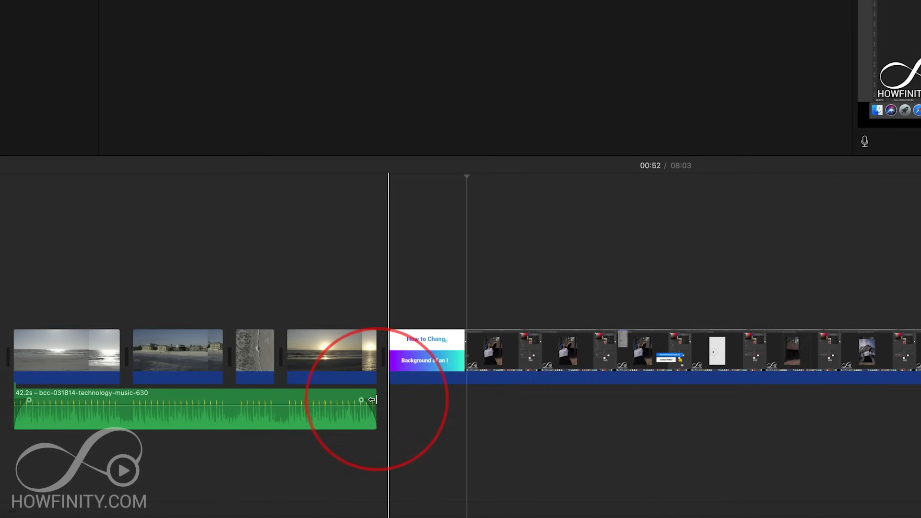
Extend the music track beneath the Photoshop tutorial clip to 1.6 minutes and play that section.
drag(387, 400, 808, 413)
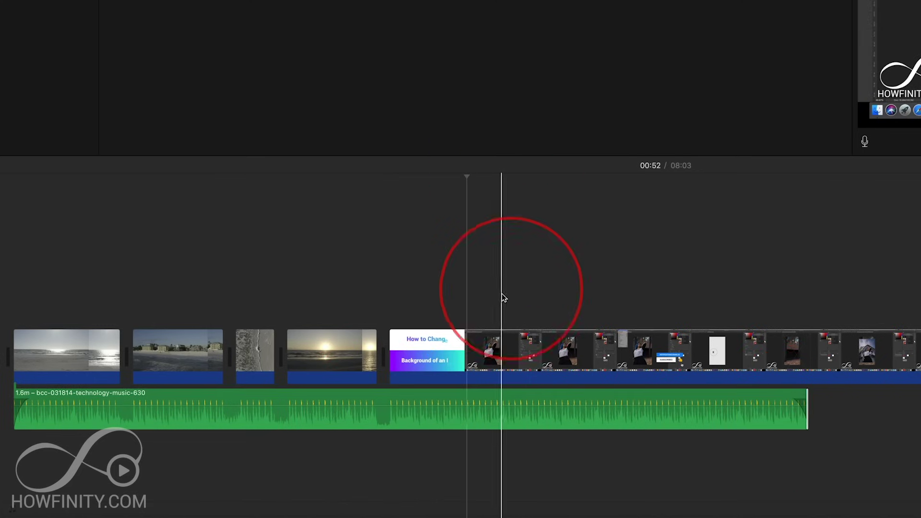
click(503, 298)
key(space)
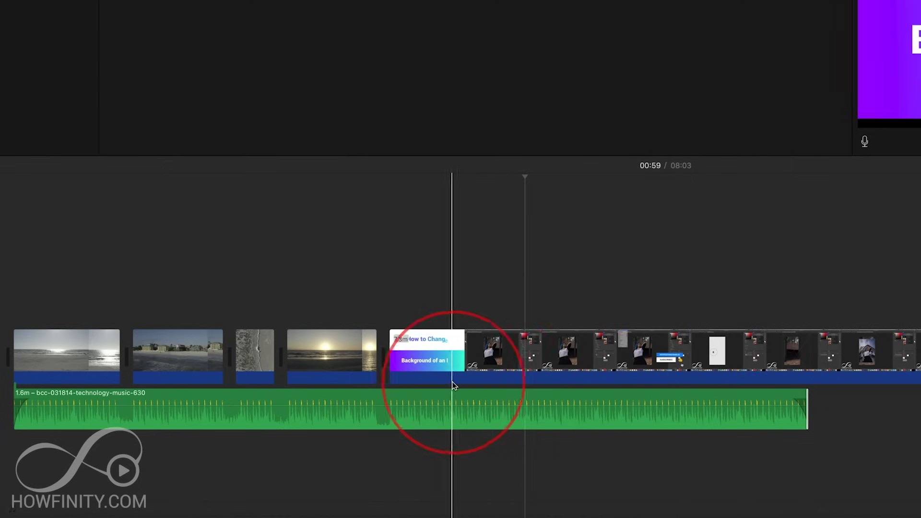
Undo the music extension, the audio deletion and the audio detachment on the tutorial clip.
key(super+z)
key(super+z)
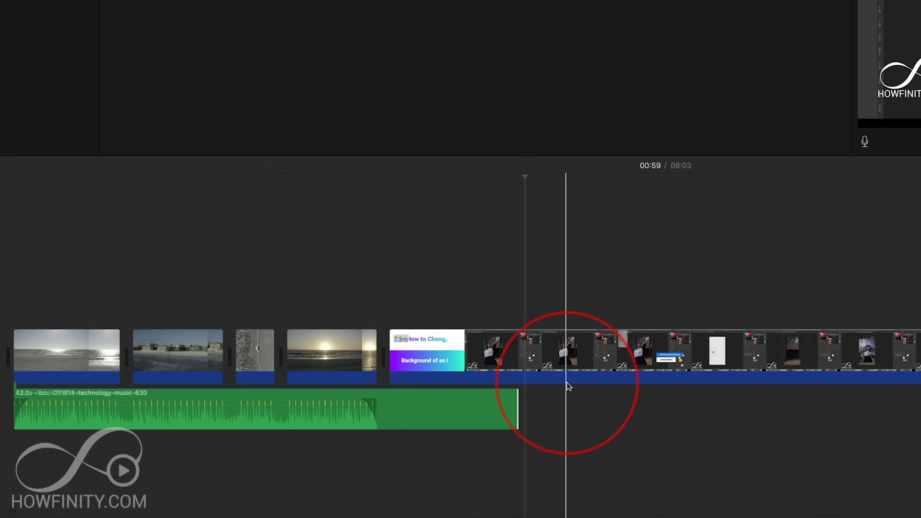
key(super+z)
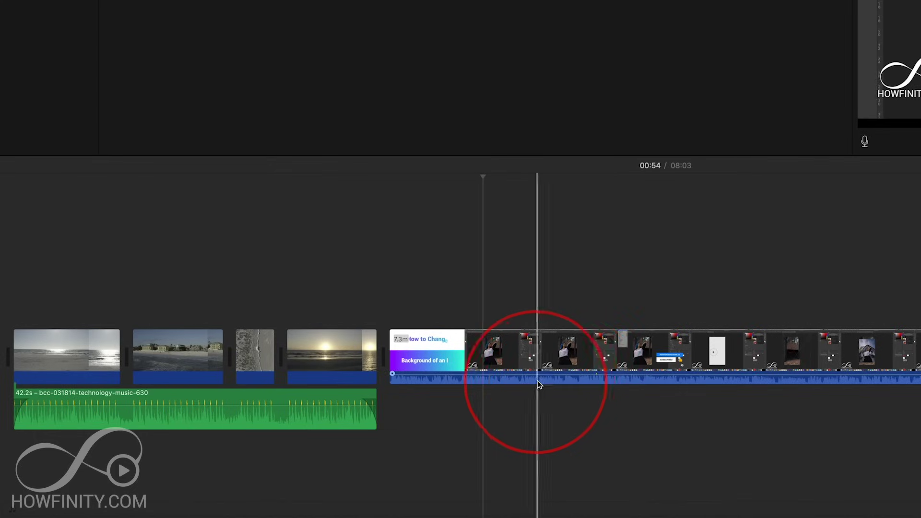
Play a few seconds of the Photoshop tutorial clip with its attached audio and stop playback.
click(509, 378)
key(space)
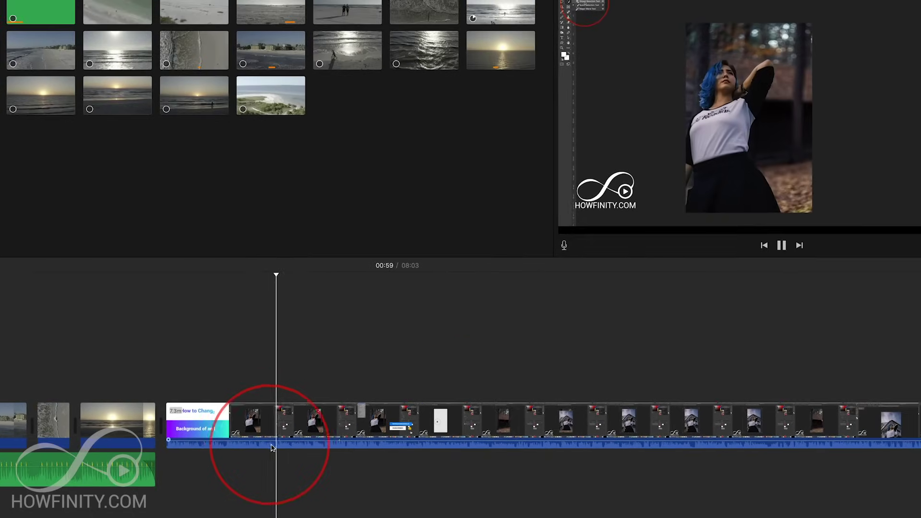
key(space)
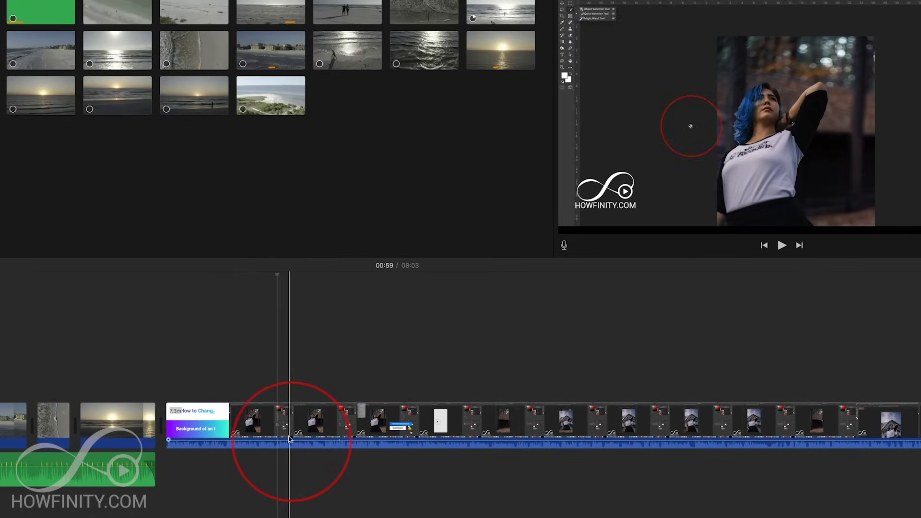
Delete the Photoshop tutorial clip from the timeline.
click(253, 427)
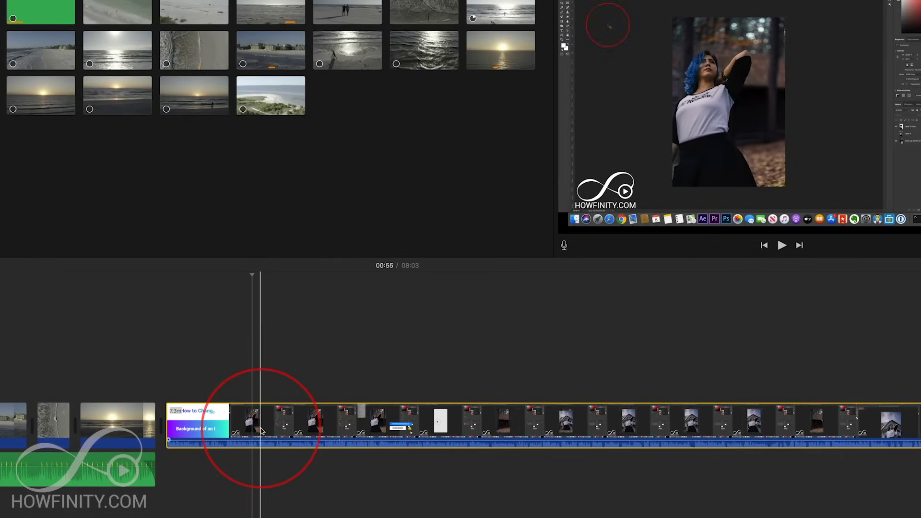
key(Delete)
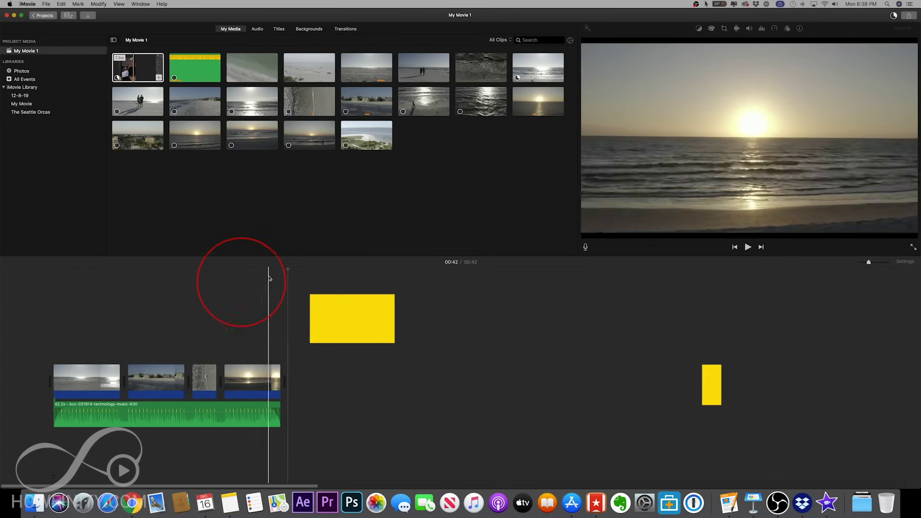
Play the cut from the surf clip to the sunset clip and check the end of the movie.
click(212, 273)
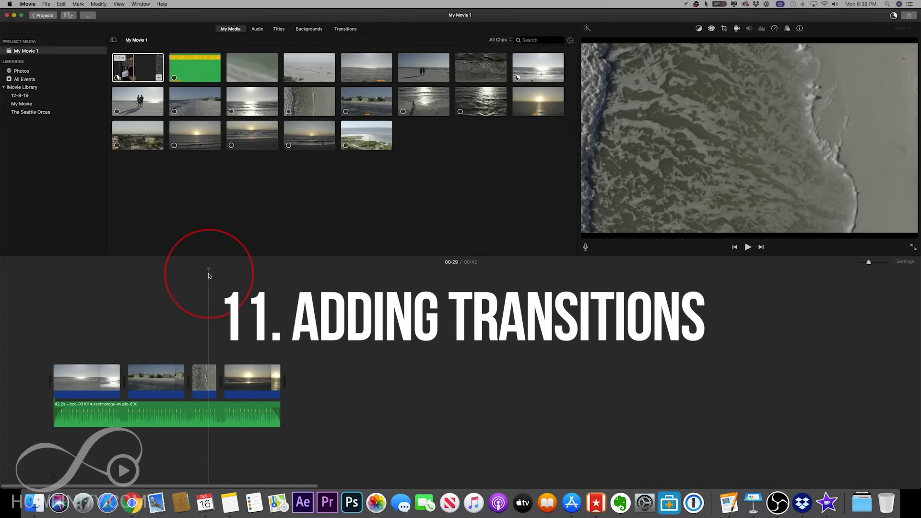
key(space)
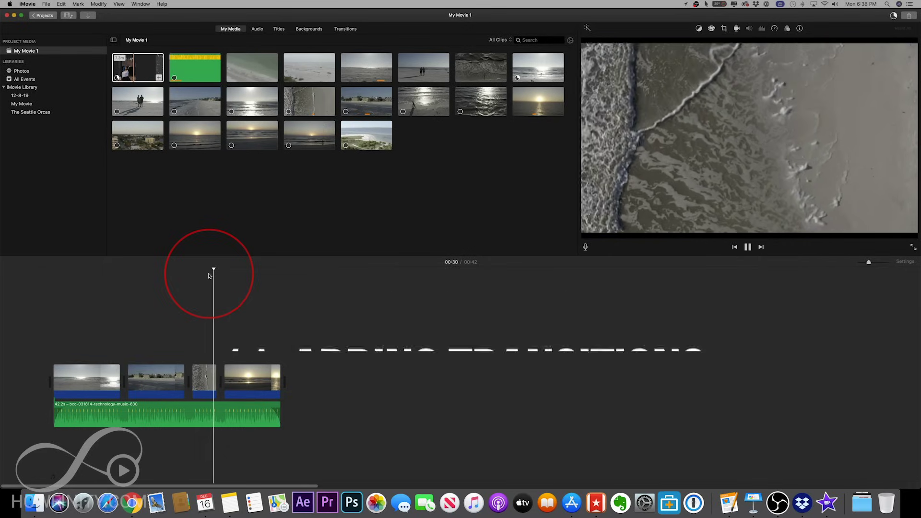
key(space)
click(252, 290)
key(space)
key(space)
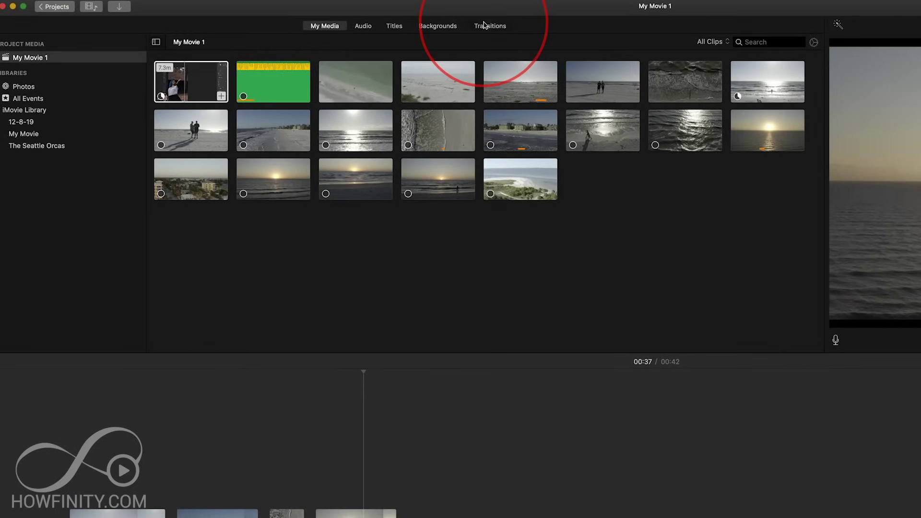
Add a Cross Blur transition between the overhead surf clip and the sunset clip, and play it.
click(487, 27)
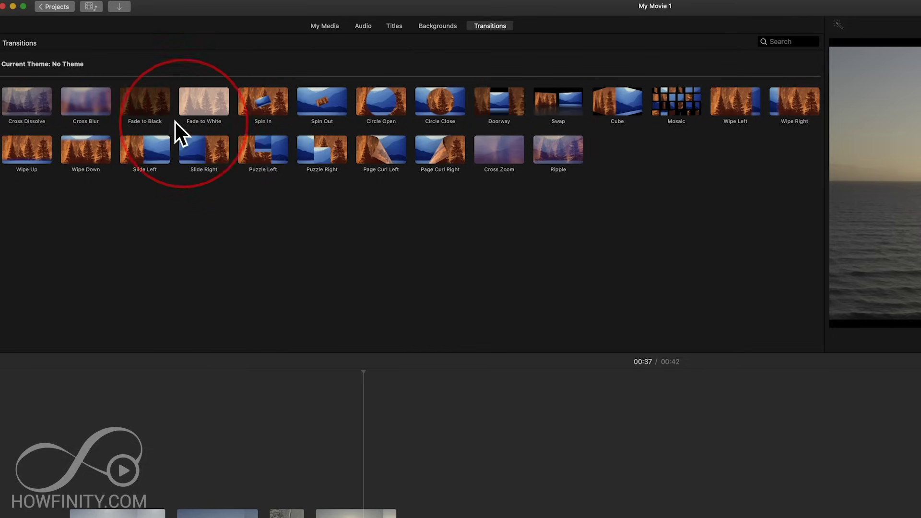
drag(86, 104, 311, 484)
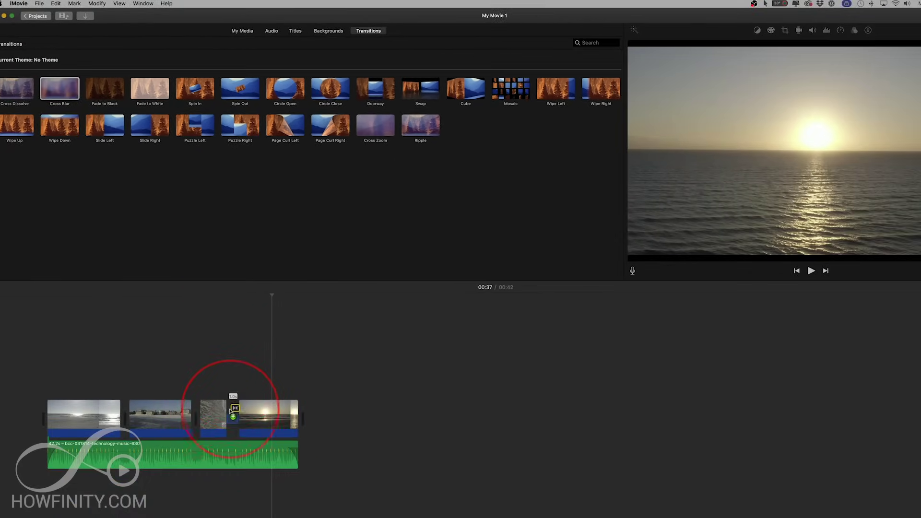
drag(231, 418, 233, 418)
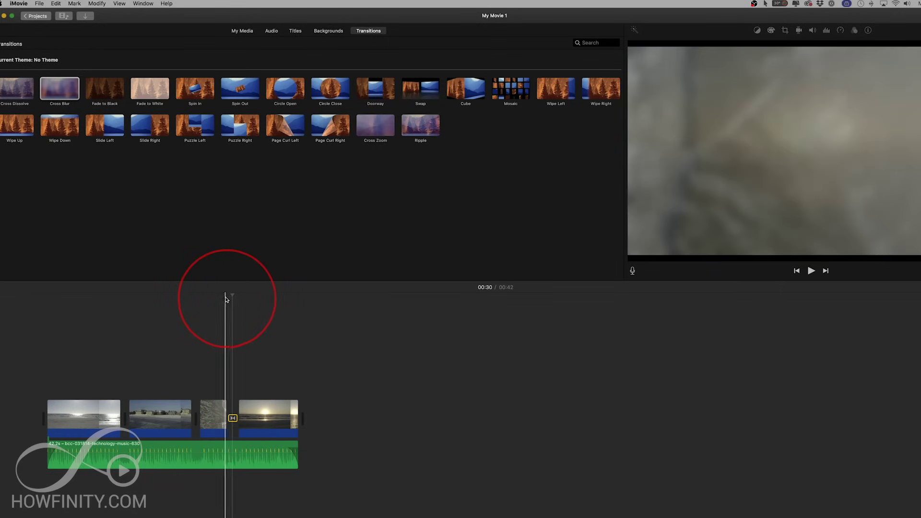
key(space)
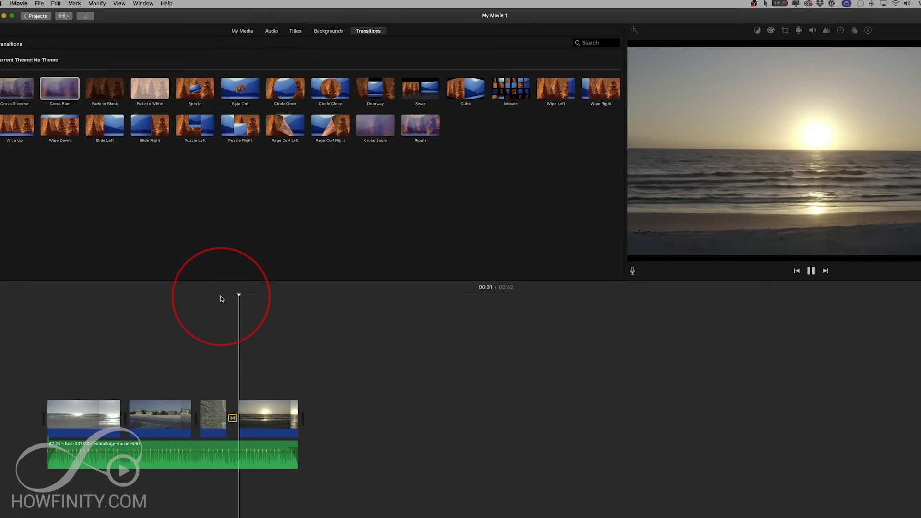
key(space)
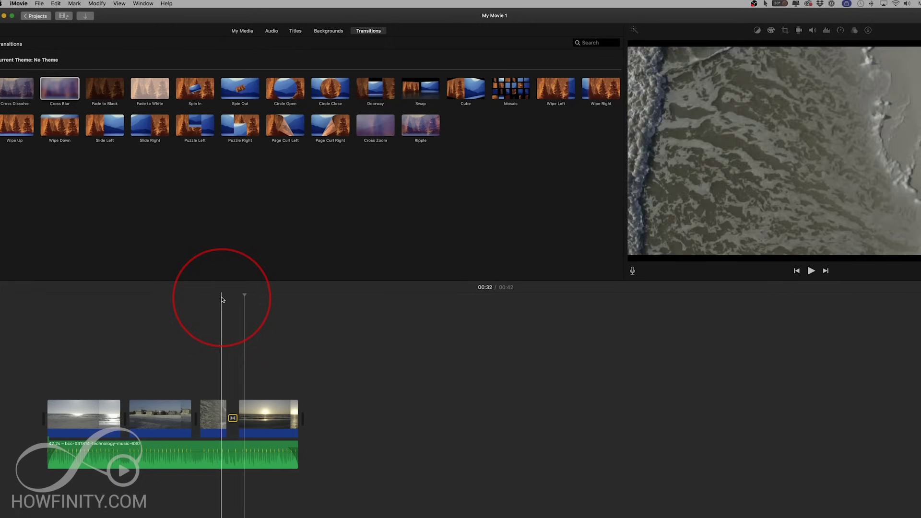
Add a Fade to Black transition between the beachfront buildings clip and the overhead surf clip, and play it.
drag(106, 91, 183, 433)
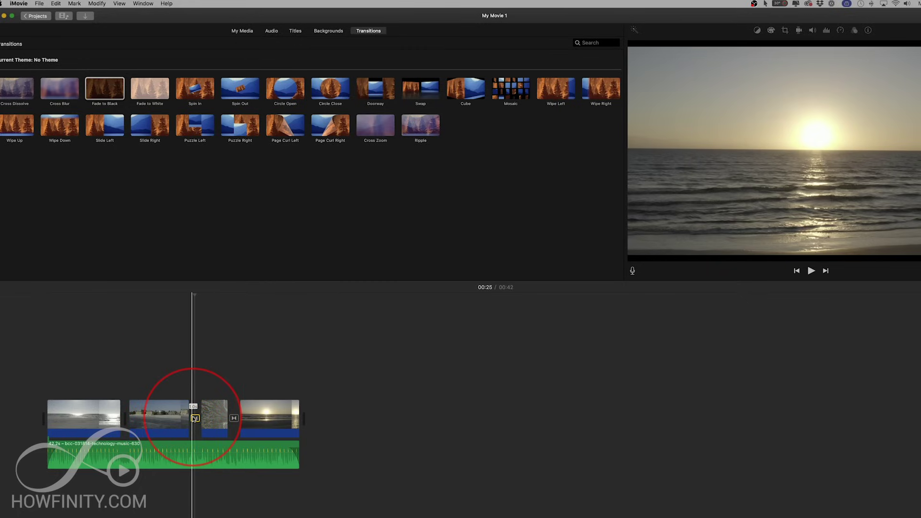
key(space)
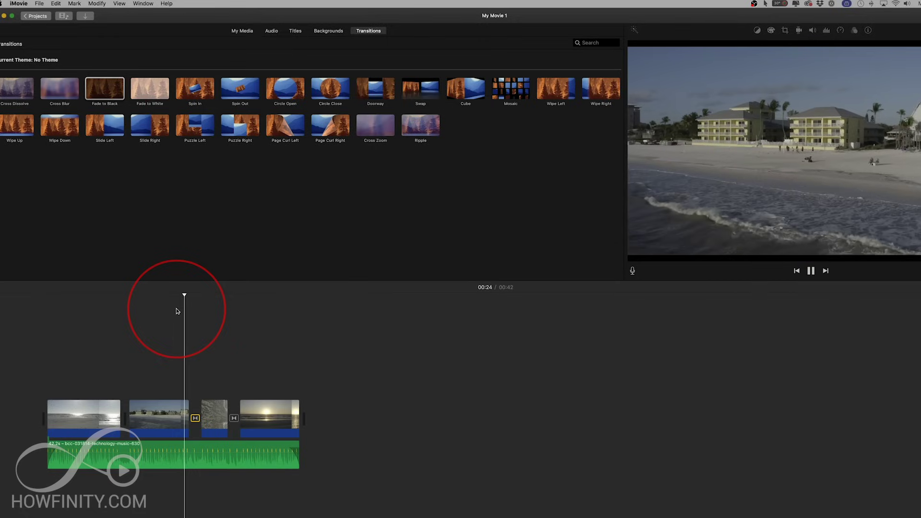
key(space)
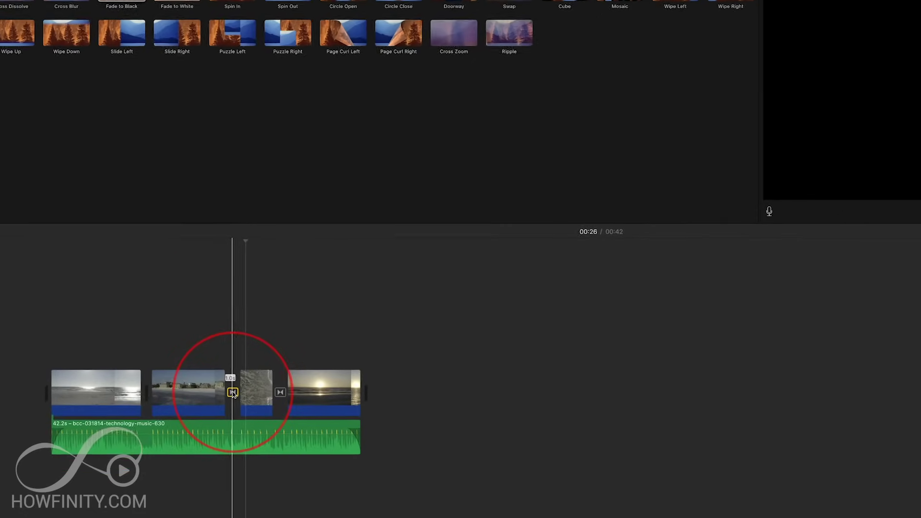
Set the Fade to Black transition's duration to 0.5 seconds for that transition only and play it.
double_click(233, 393)
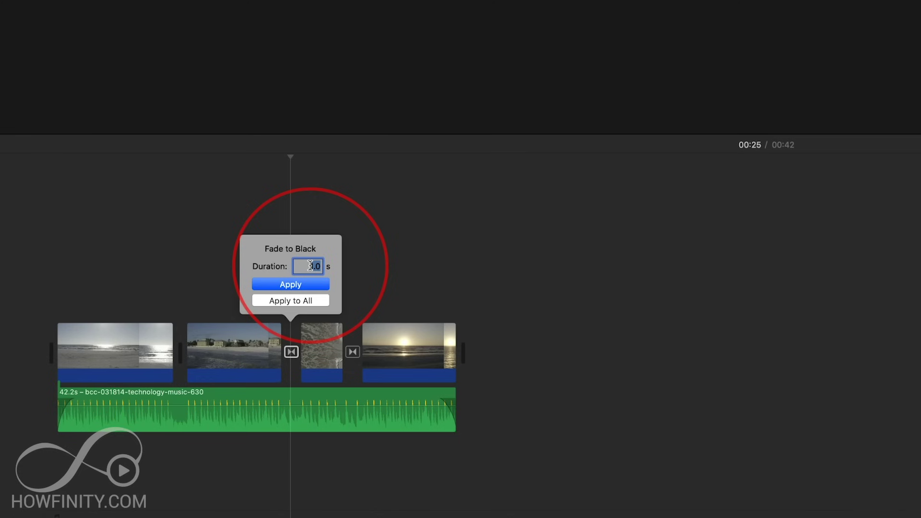
click(294, 286)
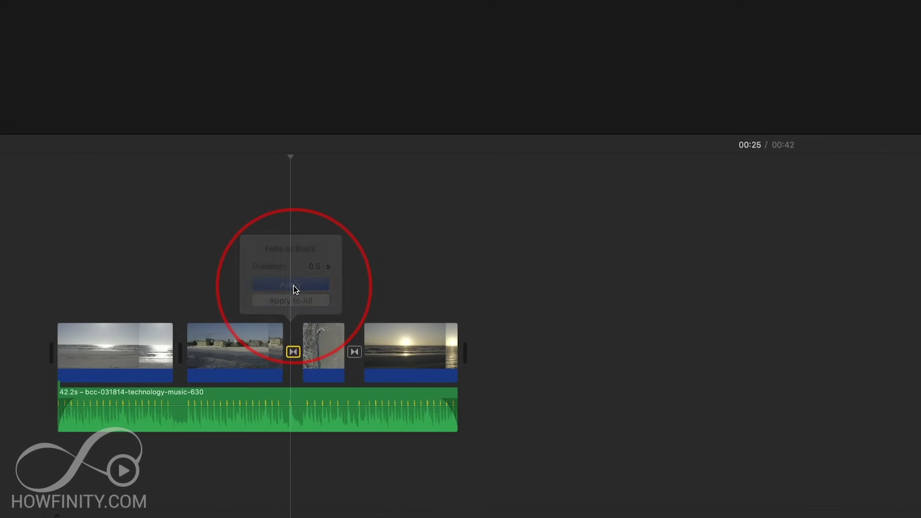
key(space)
key(space)
click(393, 115)
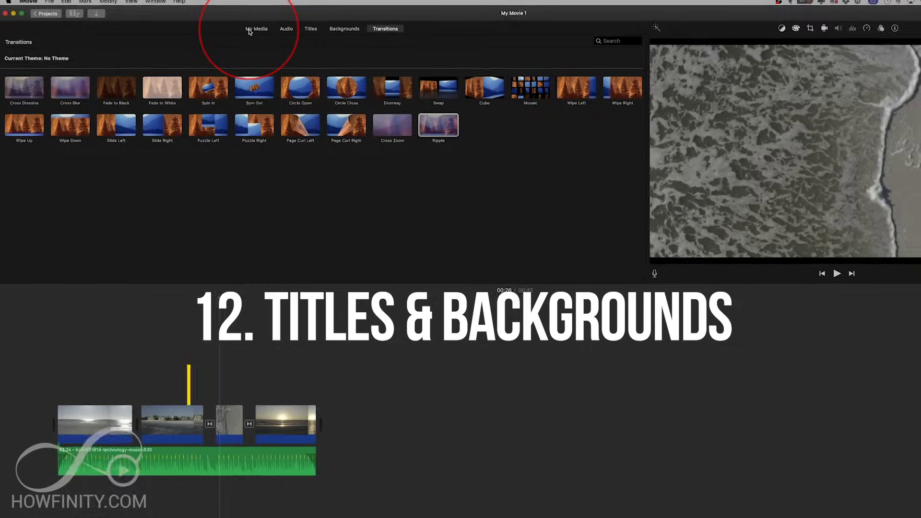
click(230, 29)
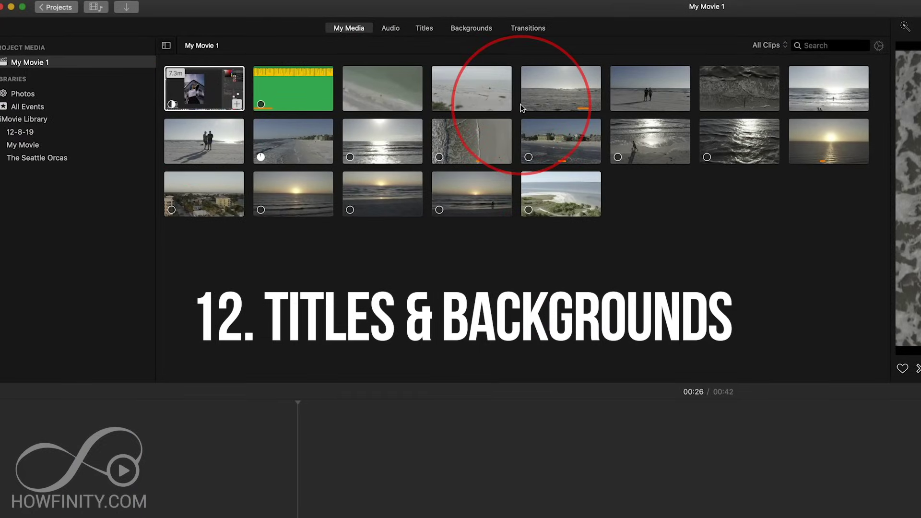
click(527, 31)
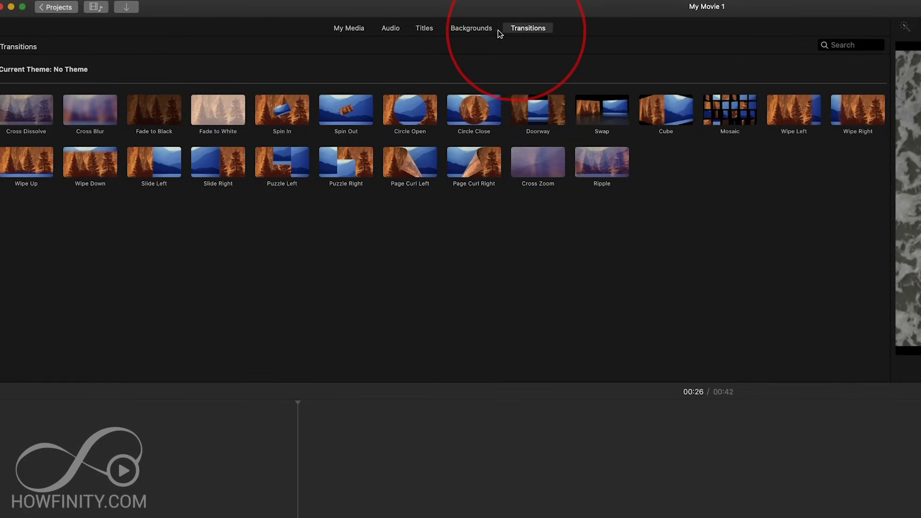
Add the Underwater background at the end of the timeline after the sunset clip.
click(479, 29)
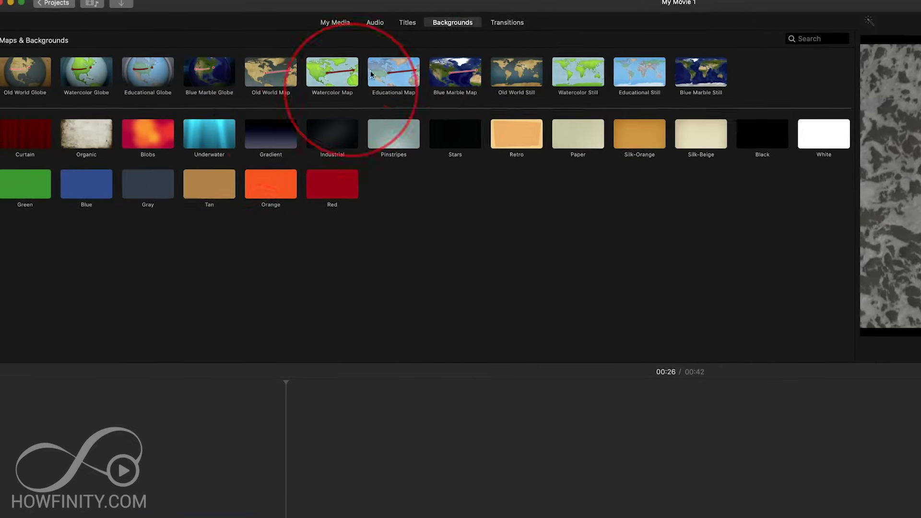
click(223, 163)
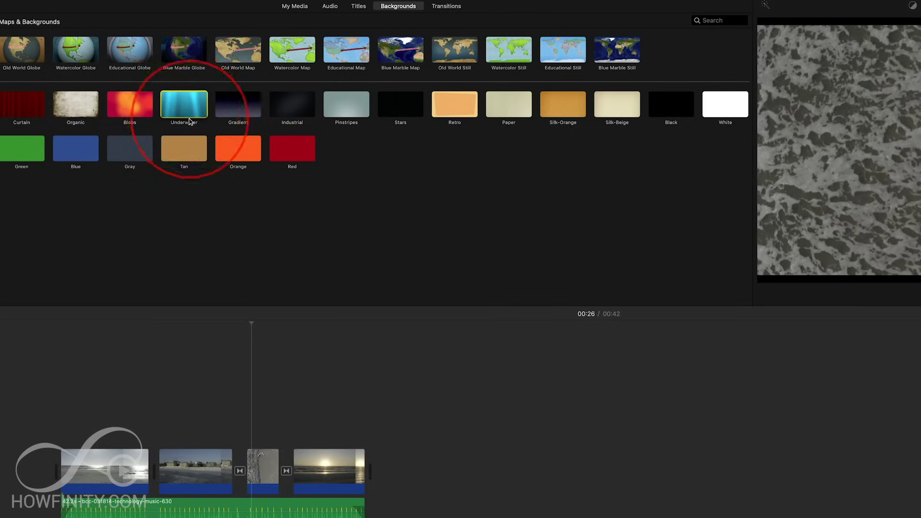
drag(189, 121, 384, 491)
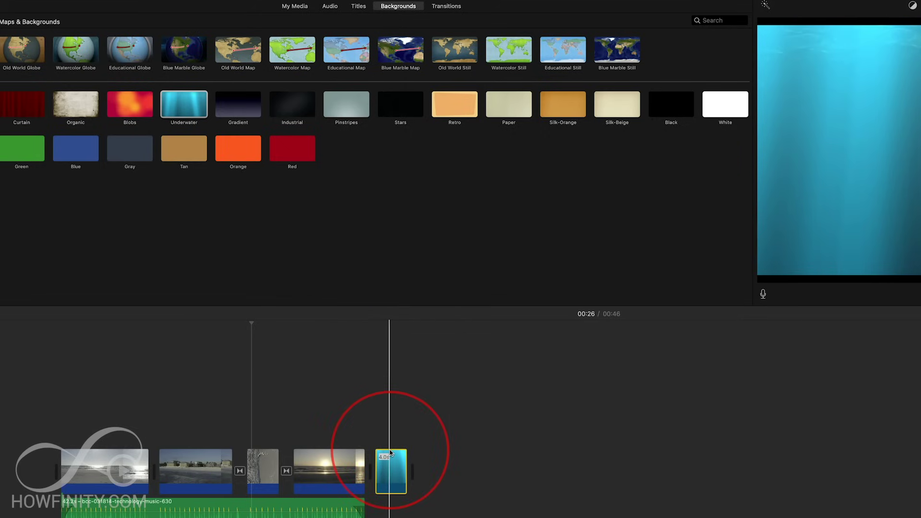
Place an Expand title over the Underwater background and change its text to "Drone shots".
click(359, 7)
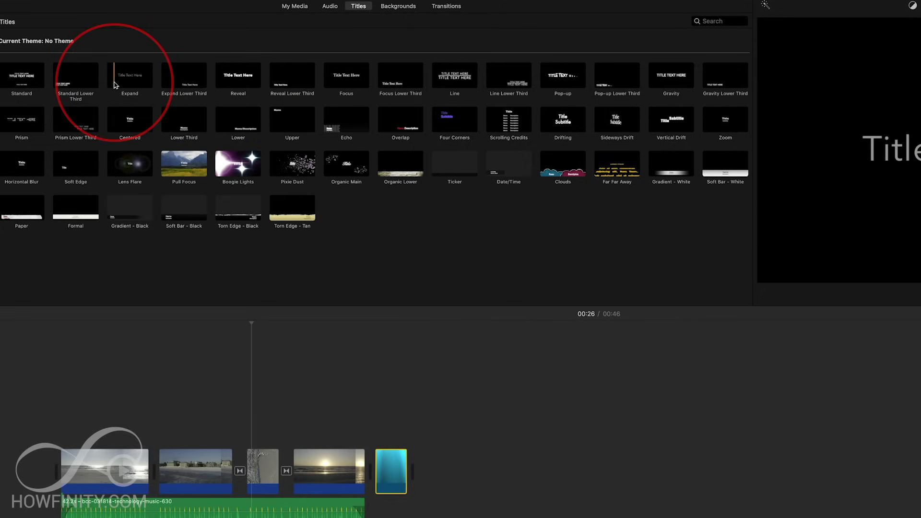
drag(137, 80, 376, 432)
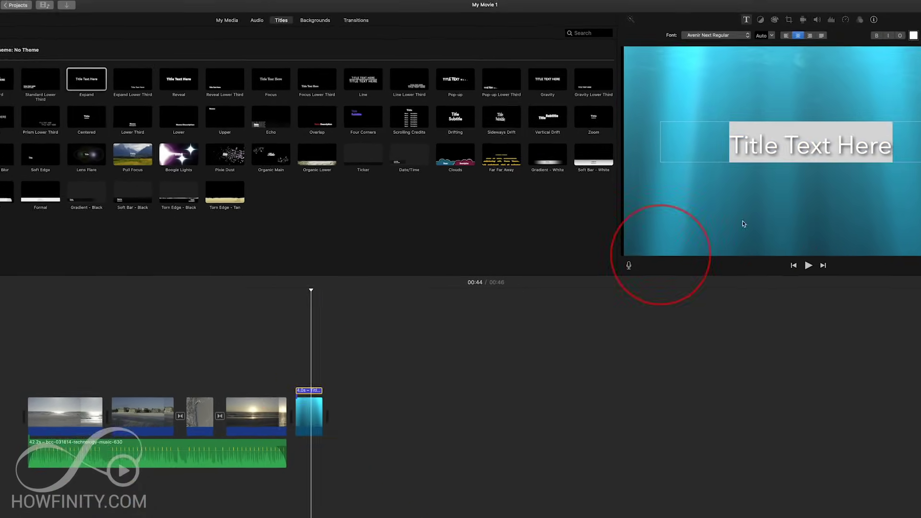
click(799, 148)
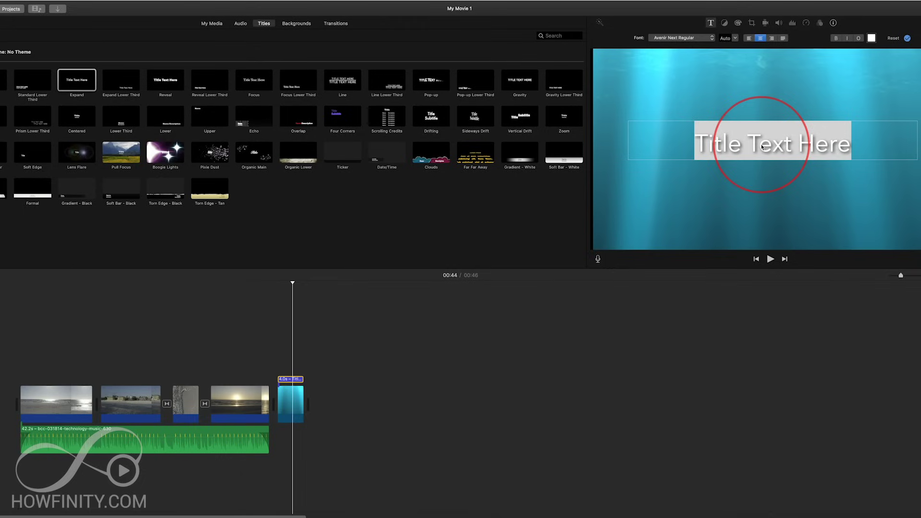
click(762, 146)
text(Dr)
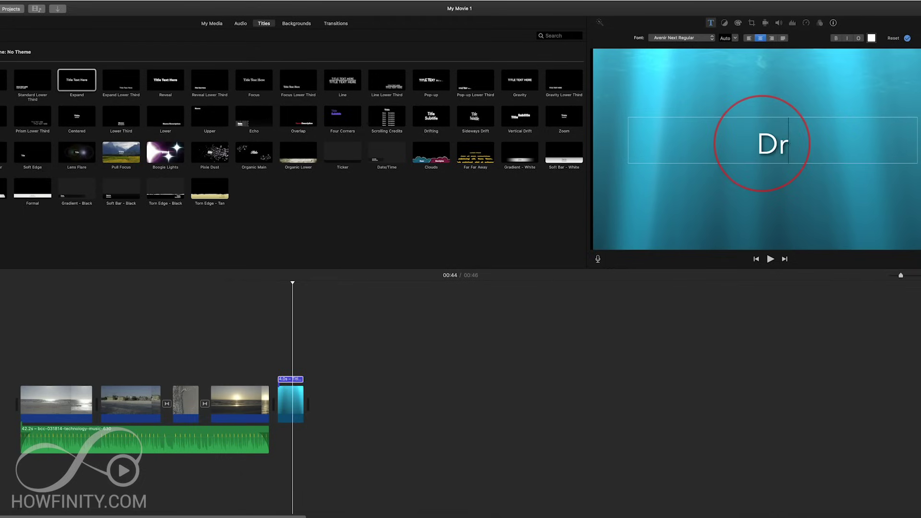
text(one shots)
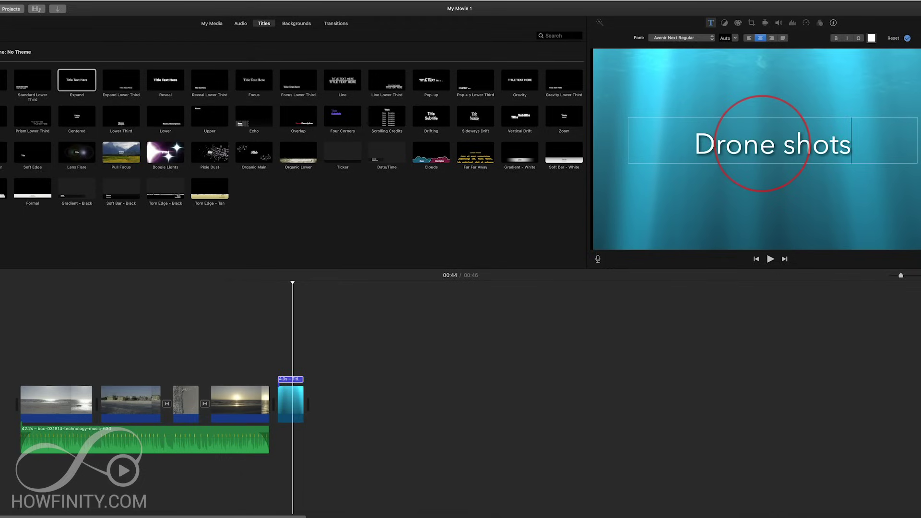
Format the "Drone shots" title in bold Avenir Next Regular and open its text colour picker.
click(660, 38)
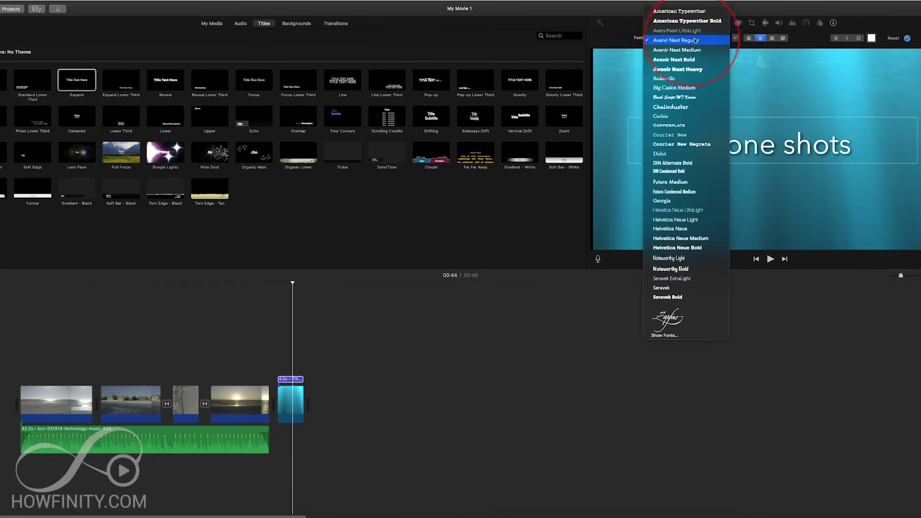
click(690, 40)
click(836, 38)
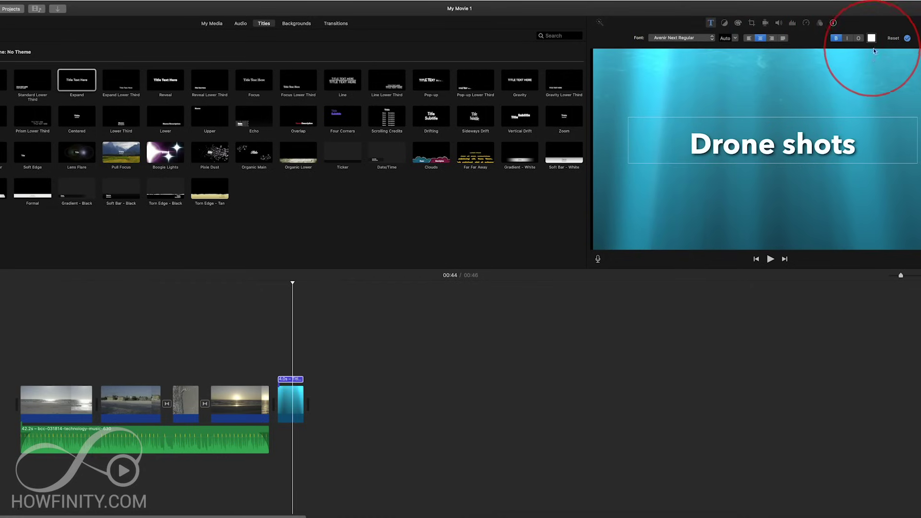
click(872, 38)
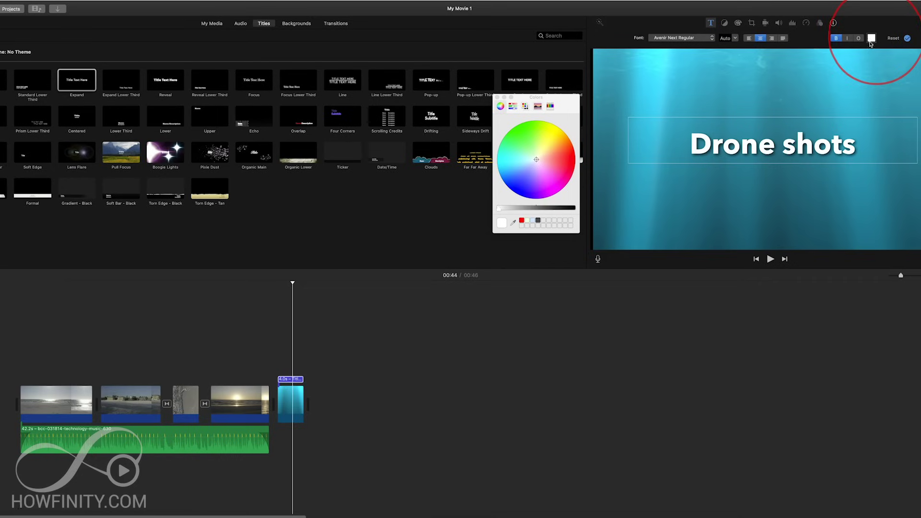
Play the movie from the end of the sunset clip through the "Drone shots" title.
click(292, 282)
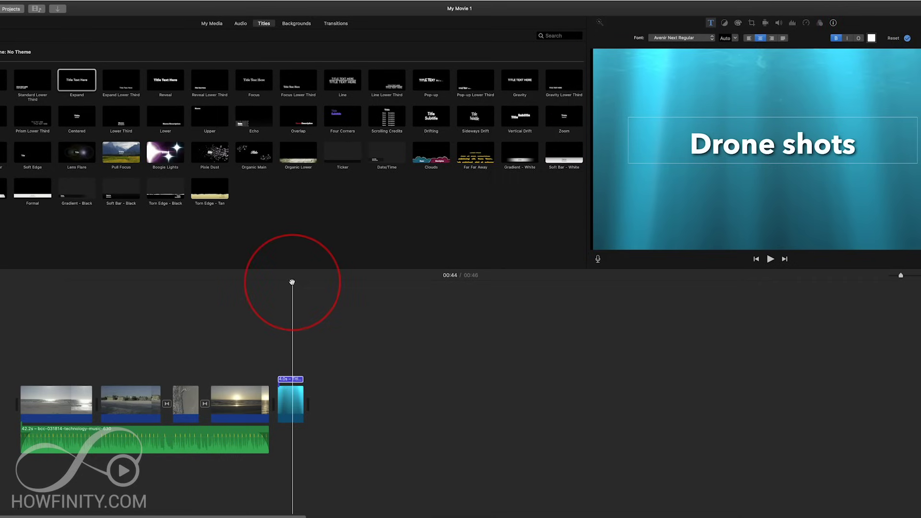
click(266, 284)
key(space)
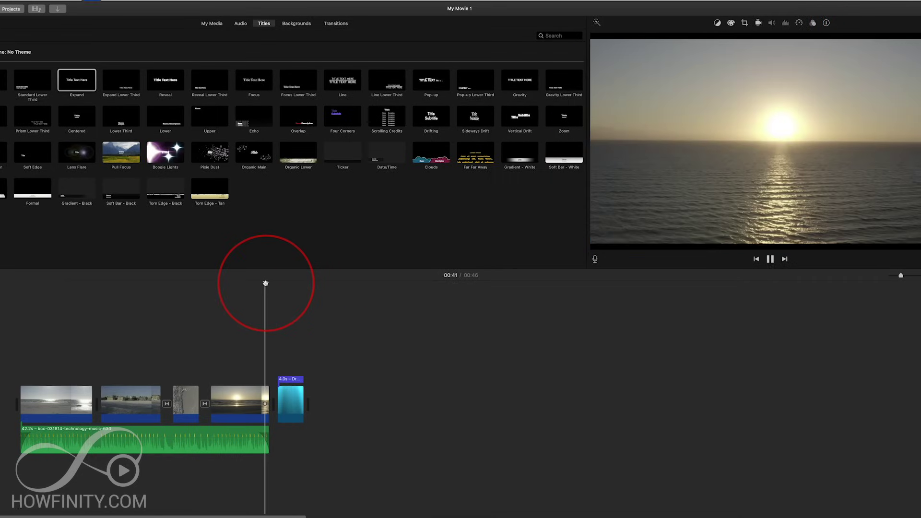
key(space)
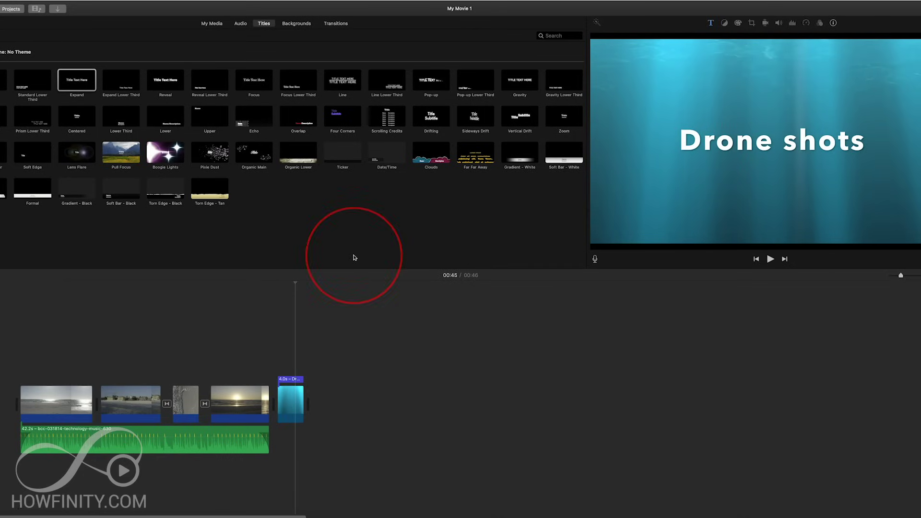
Place a Reveal title over the start of the sunset clip and play that section.
drag(165, 80, 212, 378)
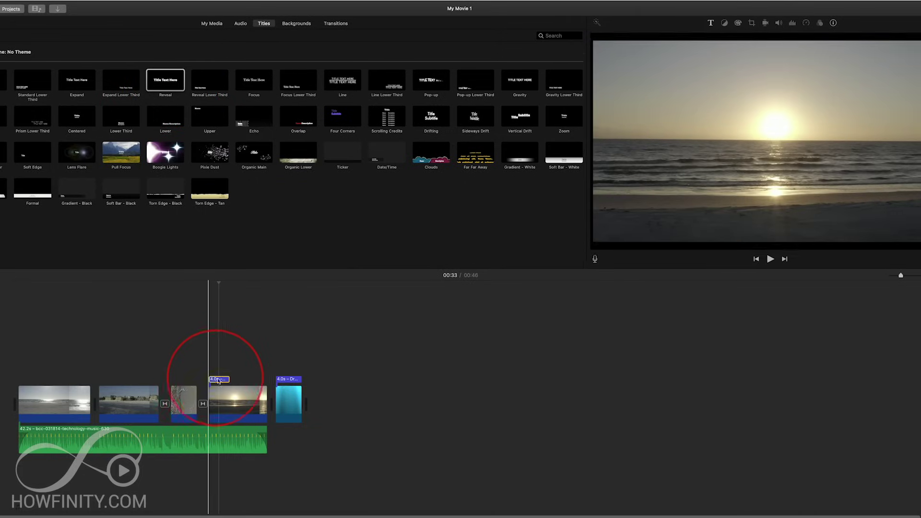
click(260, 347)
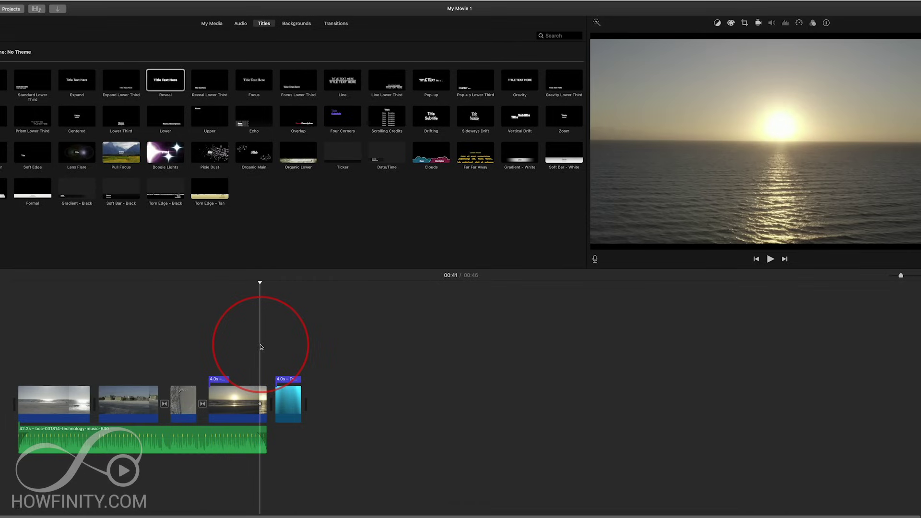
click(212, 285)
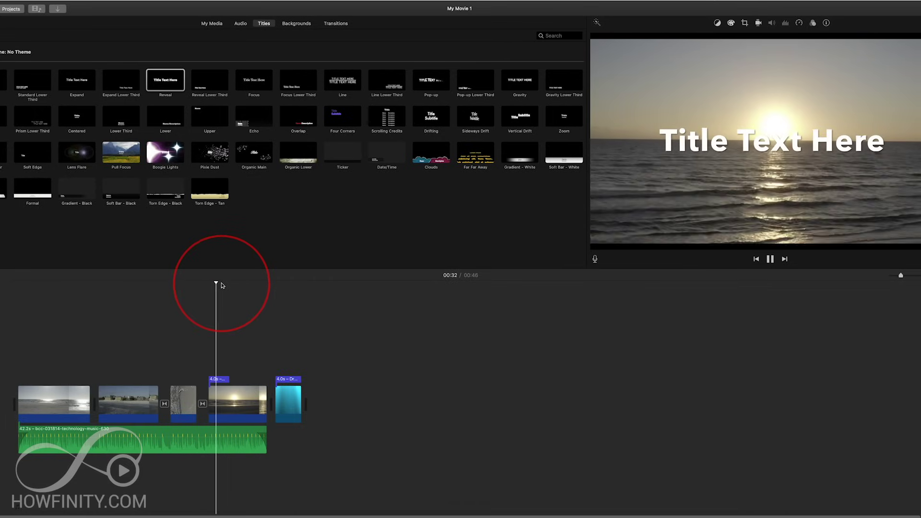
Insert a Focus title between the shoreline waves clip and the sunset clip, and change its text to "sunset".
click(850, 182)
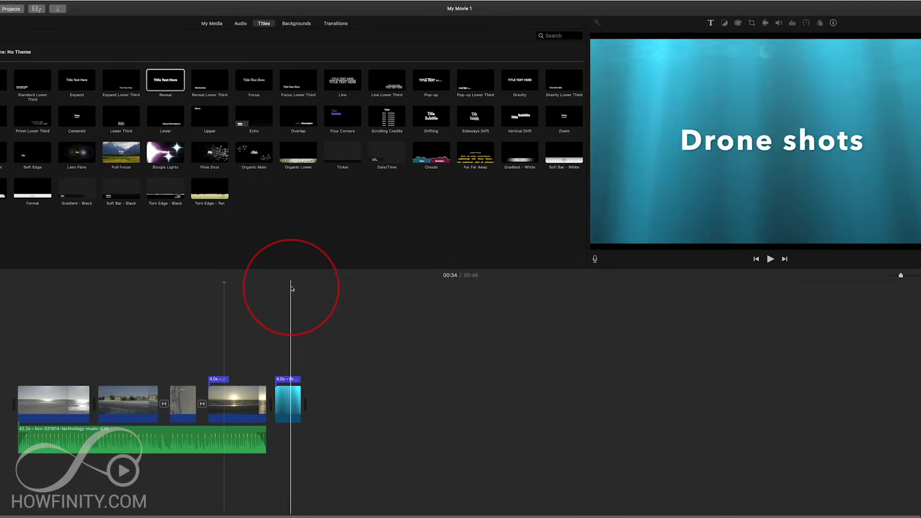
click(286, 284)
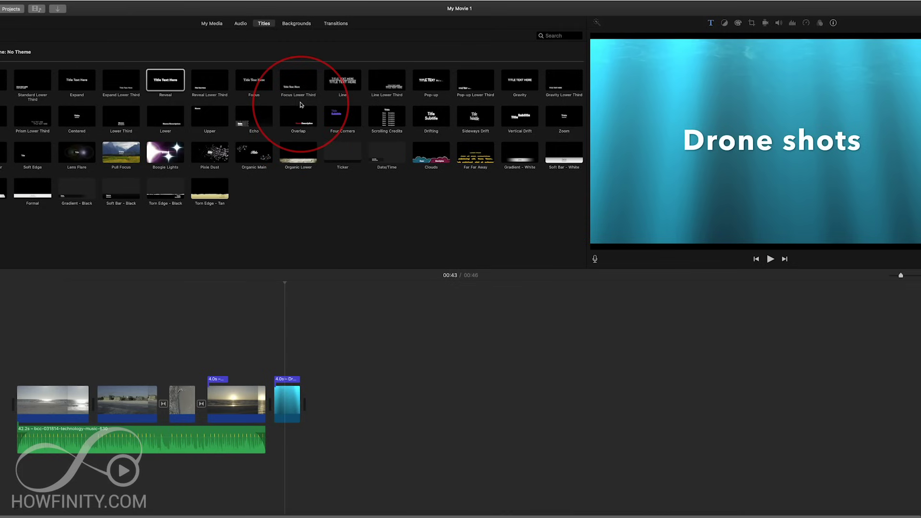
drag(262, 82, 201, 411)
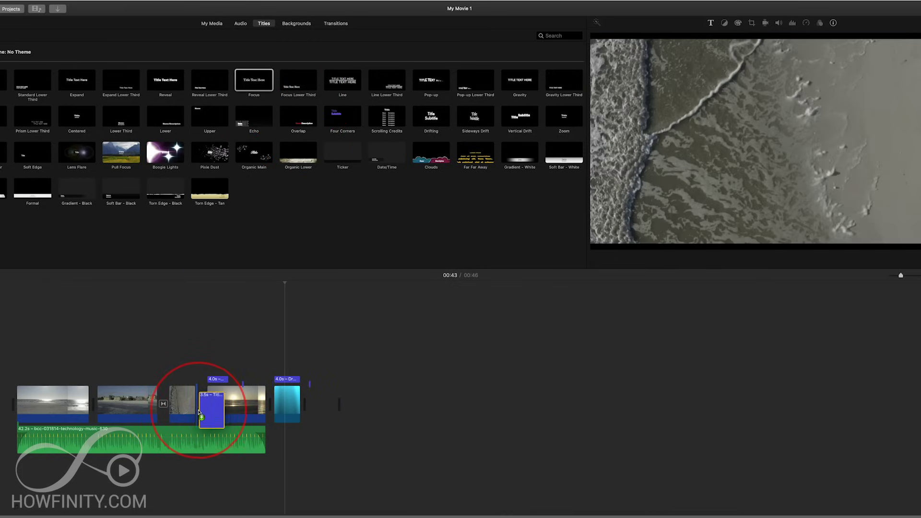
double_click(215, 412)
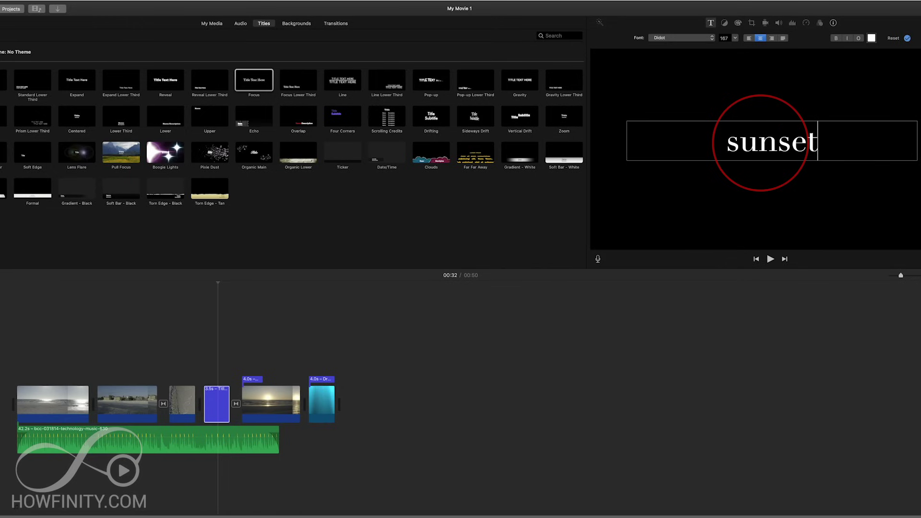
Play the movie from the shoreline waves clip through the "sunset" title into the sunset clip.
click(183, 290)
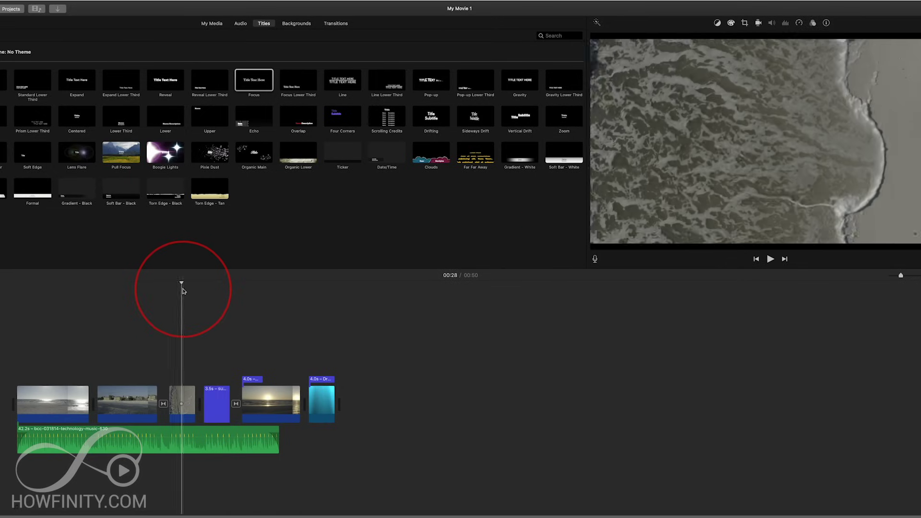
key(space)
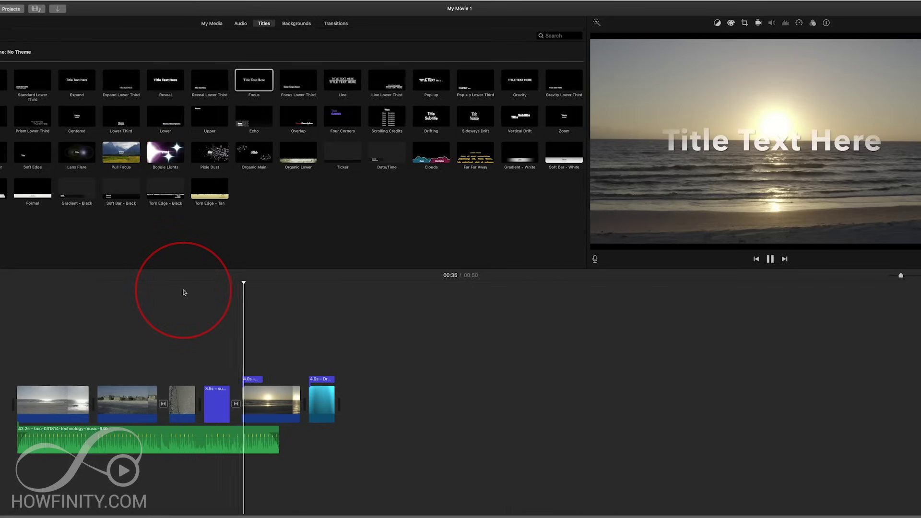
key(space)
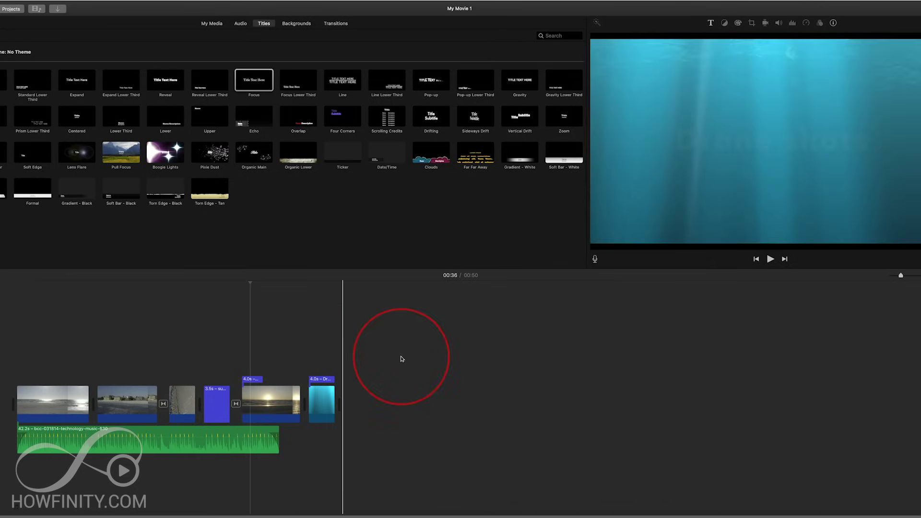
Delete the Reveal title over the sunset clip and extend the background music to the end of the Underwater background.
click(248, 380)
key(Delete)
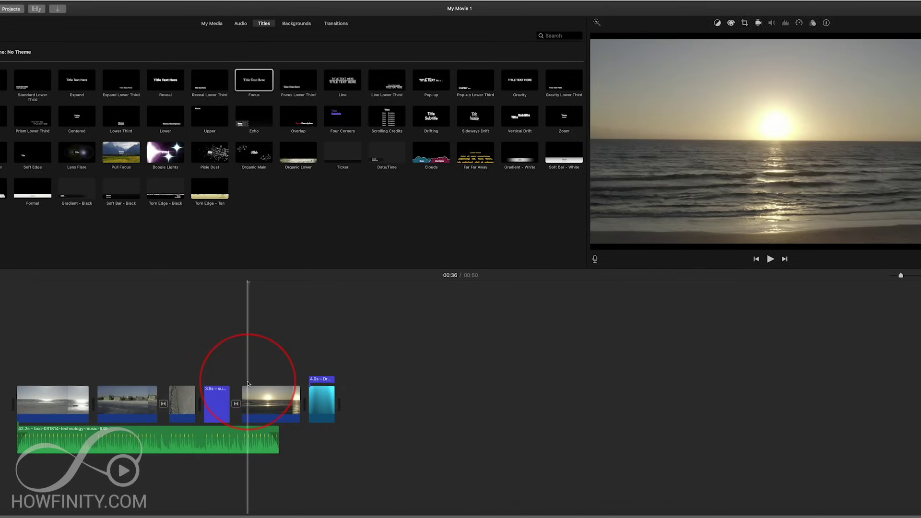
drag(279, 437, 335, 436)
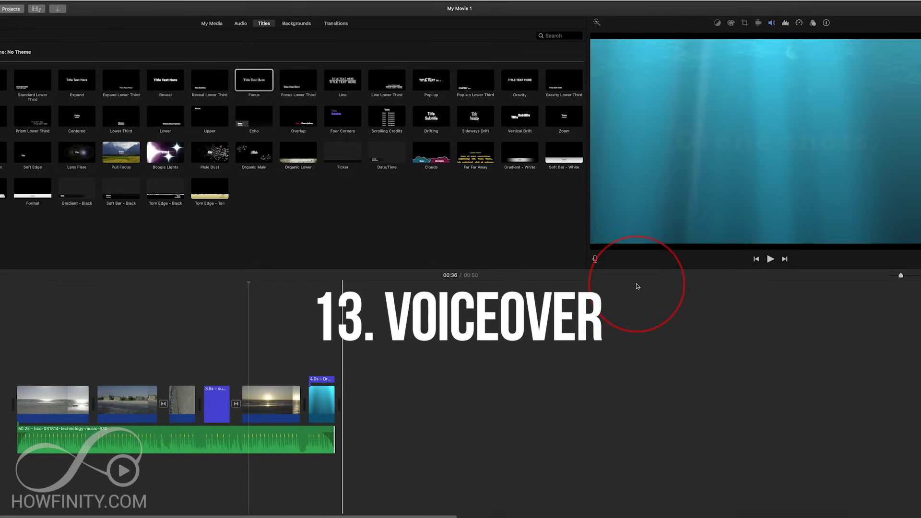
Allow microphone access and record a voiceover of about 6.9 seconds over the sunset clip, with Yeti Stereo Microphone as the input source.
click(595, 260)
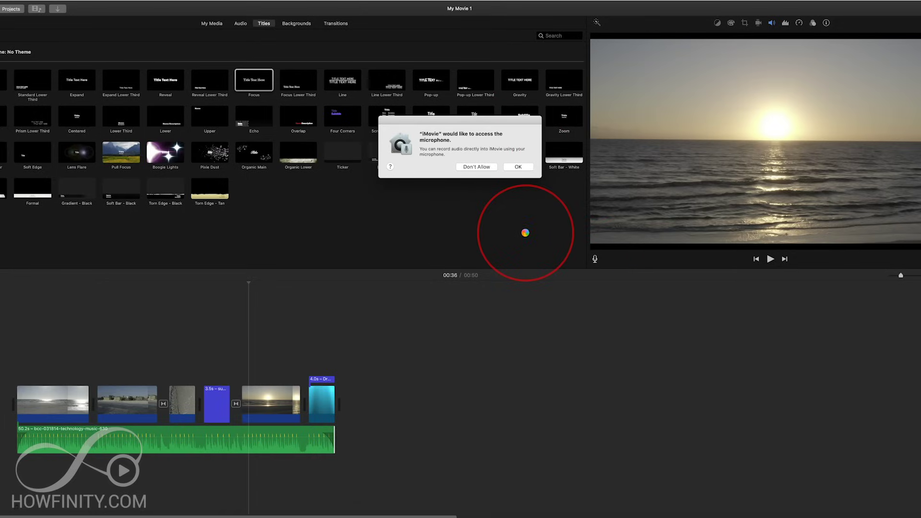
key(Return)
click(787, 262)
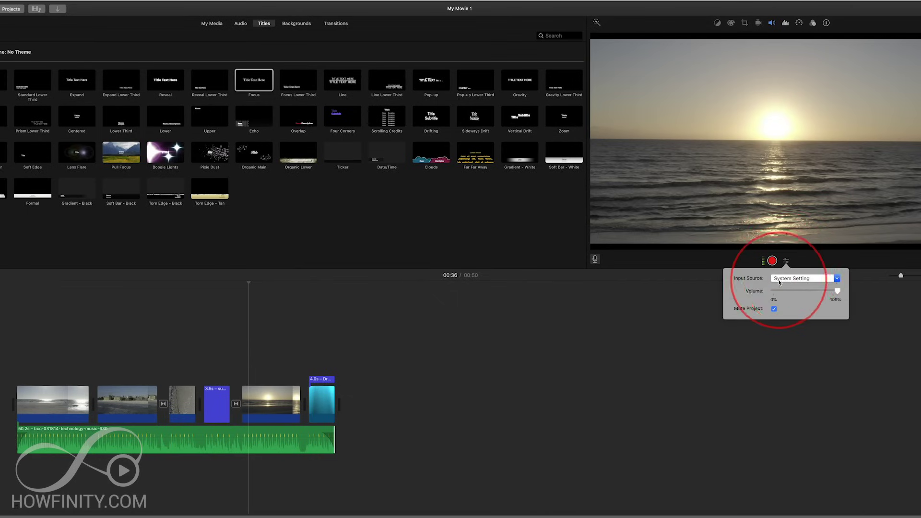
click(780, 280)
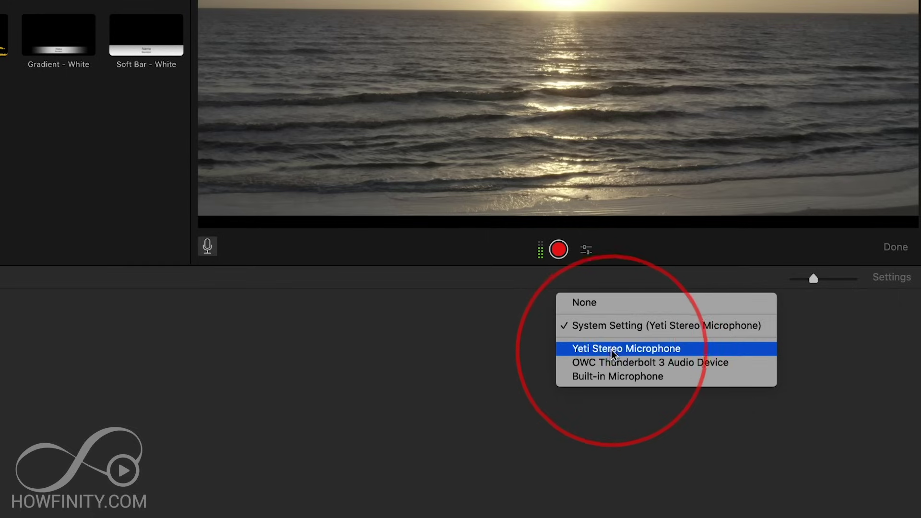
click(586, 354)
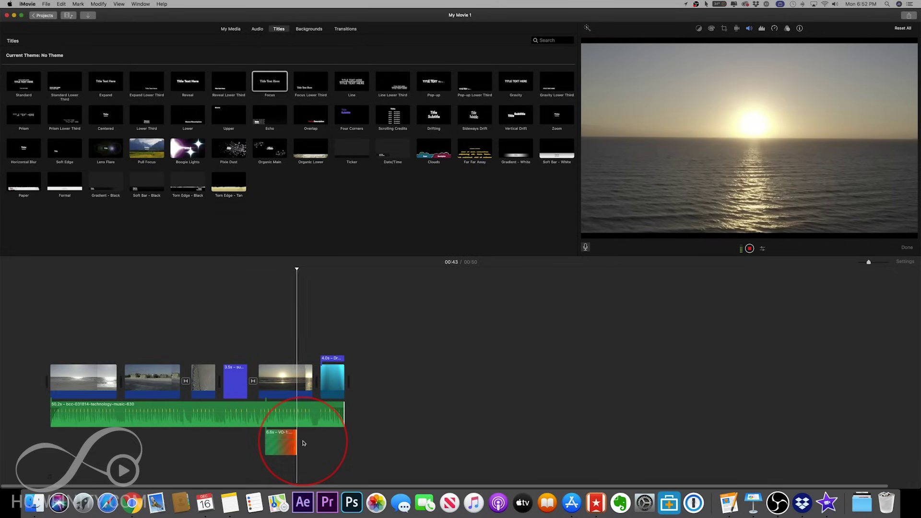
key(space)
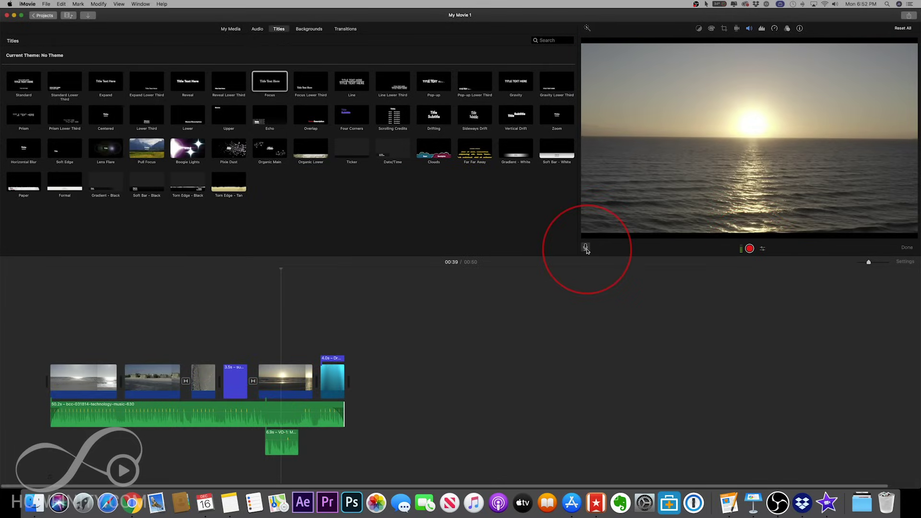
click(763, 249)
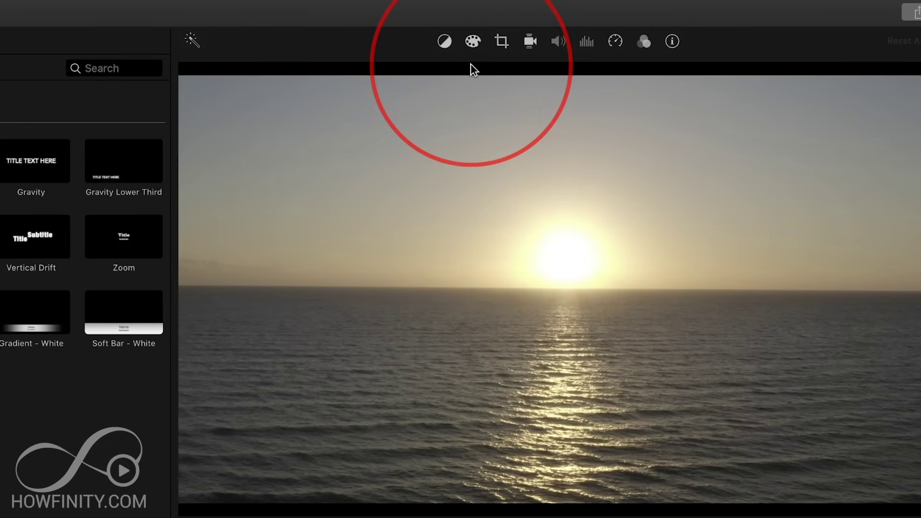
Try the automatic enhancement on the sunset clip and undo it.
click(191, 41)
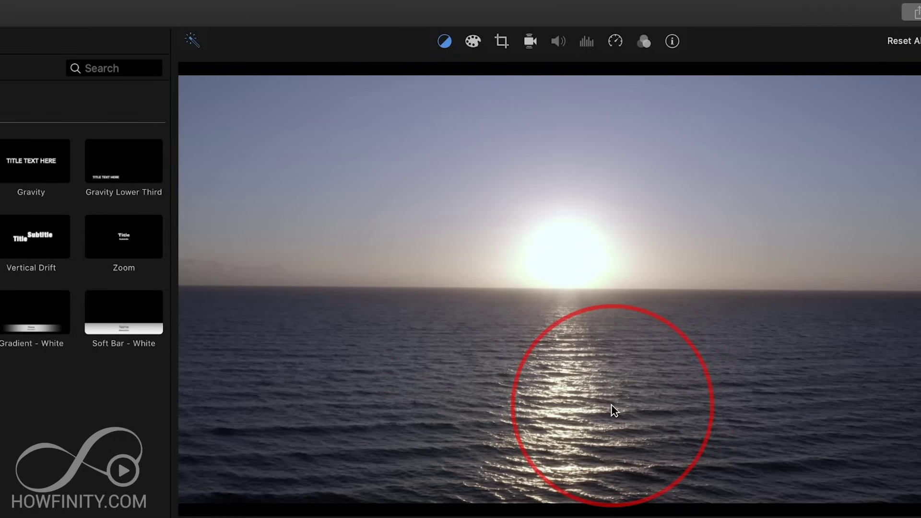
key(super+z)
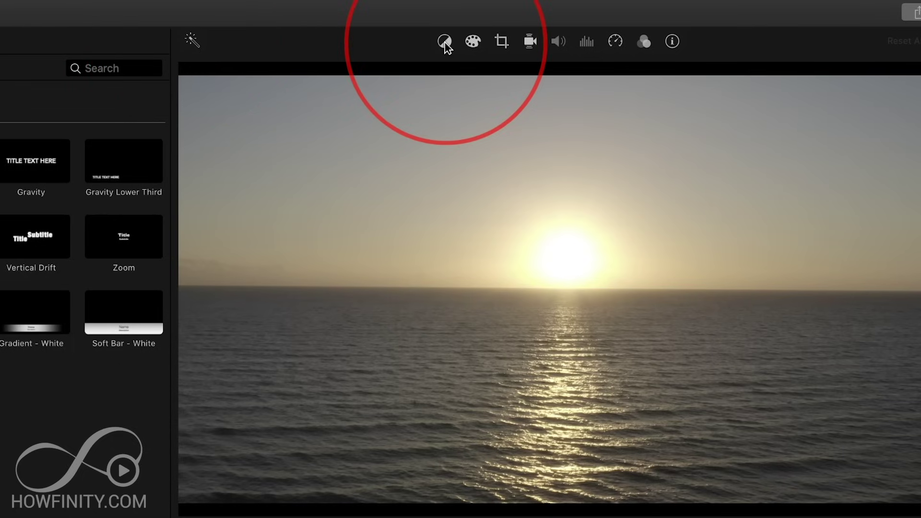
Colour correct the sunset clip by darkening the shadows, brightening the highlights, raising the saturation slightly and cooling the colour temperature.
click(472, 43)
mouse_move(314, 73)
mouse_down()
mouse_move(292, 76)
mouse_move(300, 75)
mouse_up()
drag(669, 73, 676, 73)
mouse_move(757, 73)
mouse_down()
mouse_move(767, 72)
mouse_move(748, 75)
mouse_up()
drag(508, 74, 528, 76)
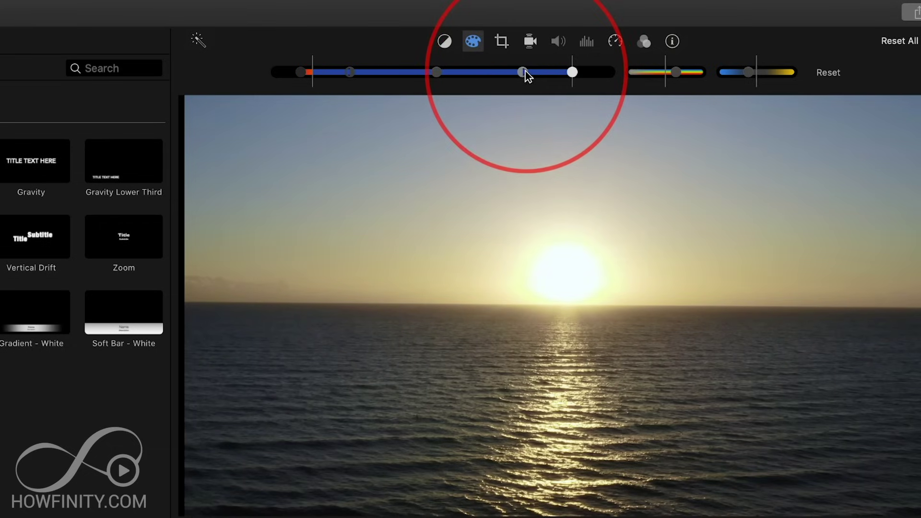
Apply the Ken Burns crop style to the sunset clip and open its stabilization settings.
click(501, 41)
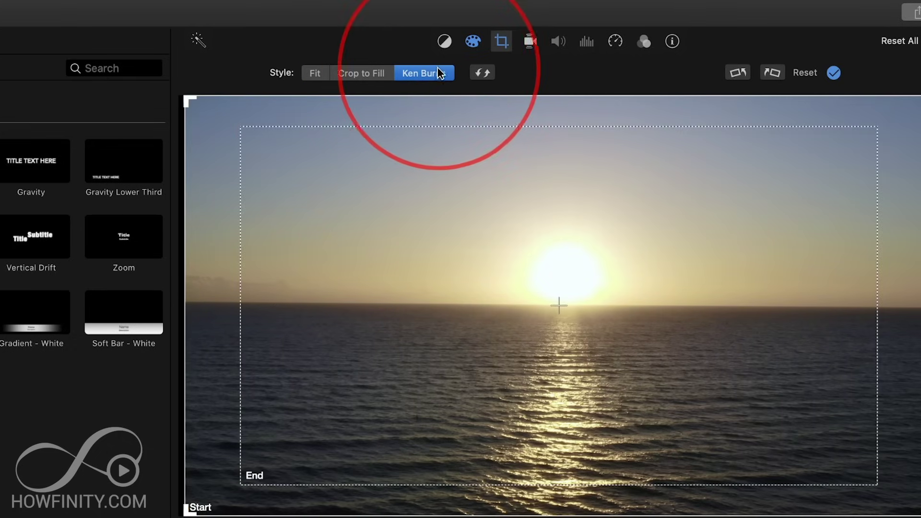
click(535, 45)
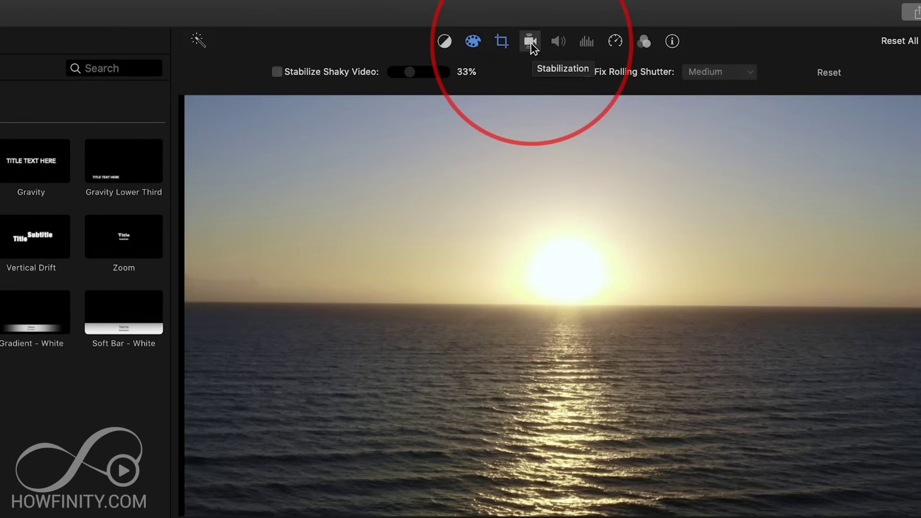
key(space)
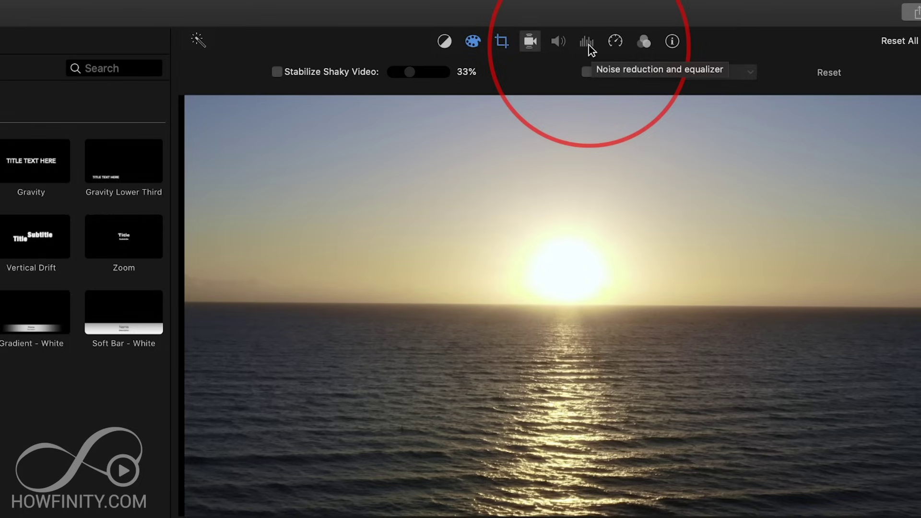
Review the playback speed options for the sunset clip.
click(619, 44)
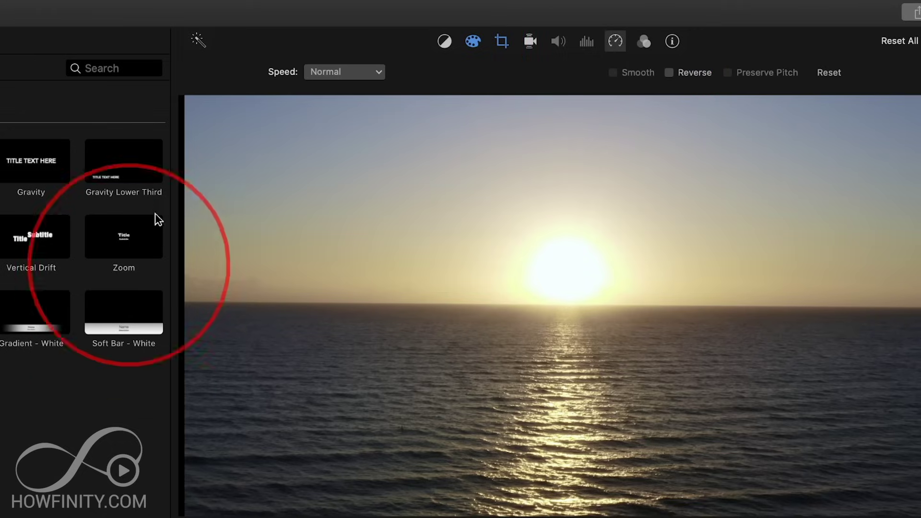
click(339, 75)
click(336, 90)
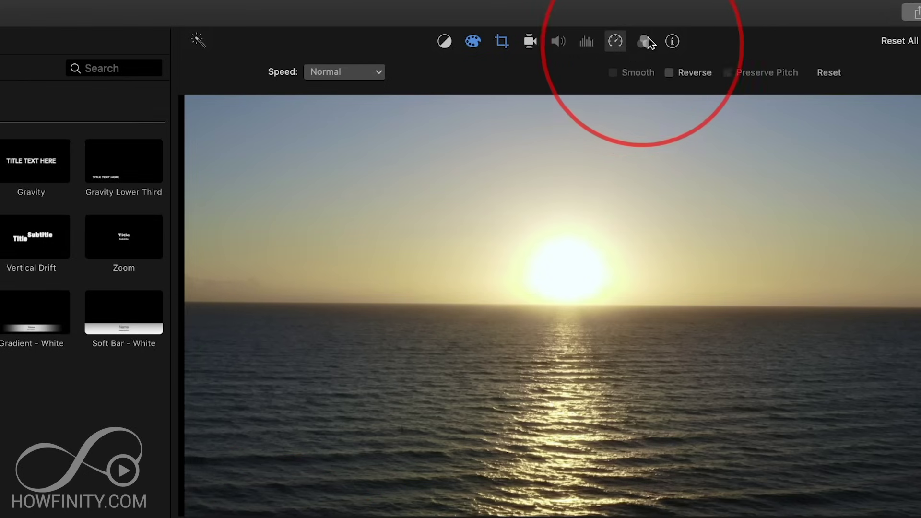
Apply the Flipped clip filter to the sunset clip and view its clip information.
click(645, 42)
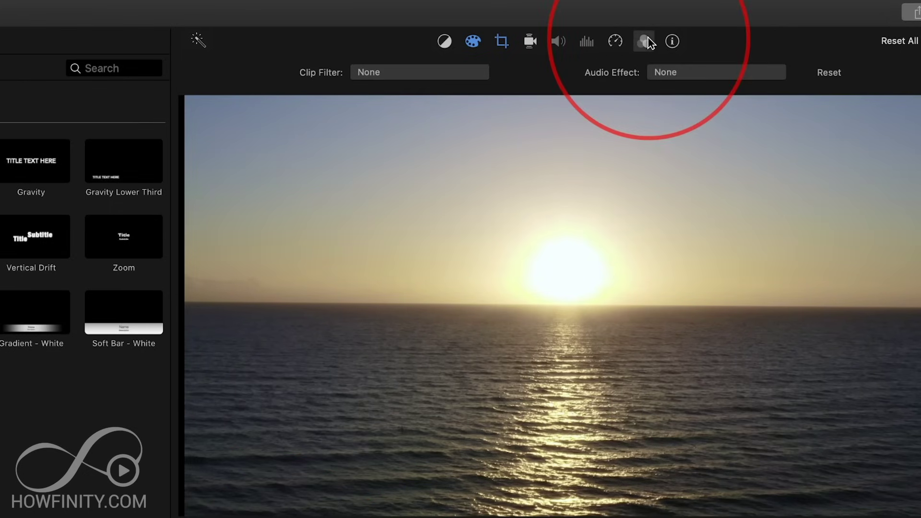
click(392, 74)
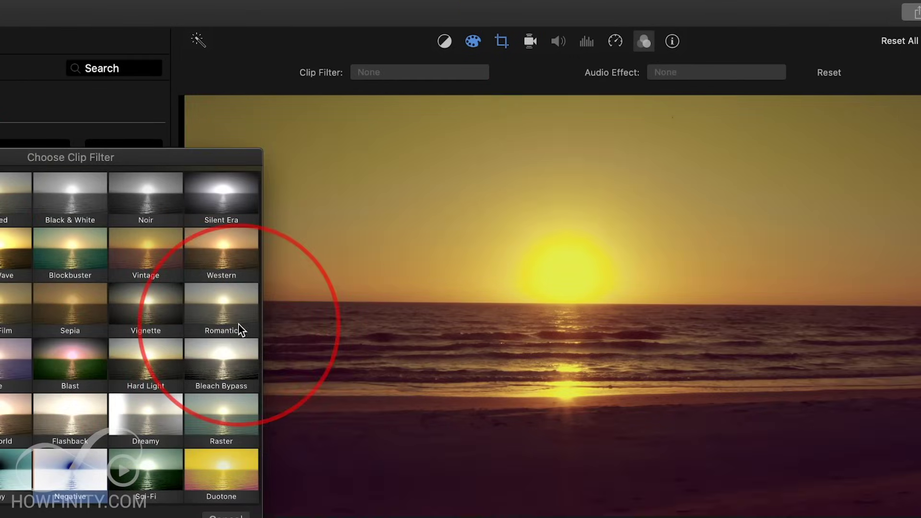
click(17, 199)
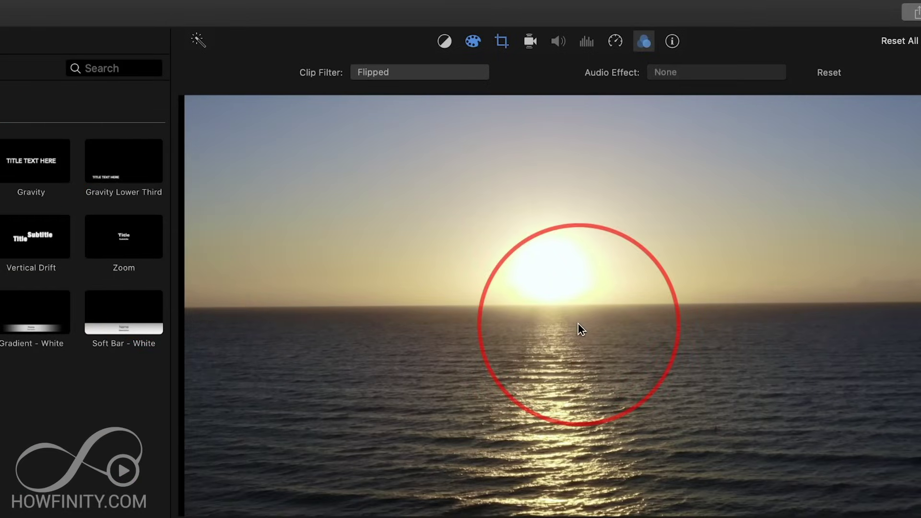
click(673, 42)
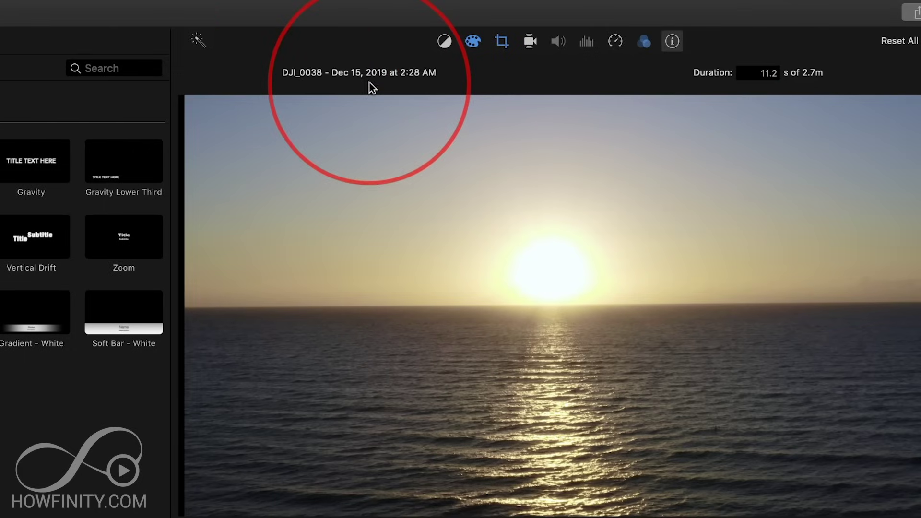
click(672, 42)
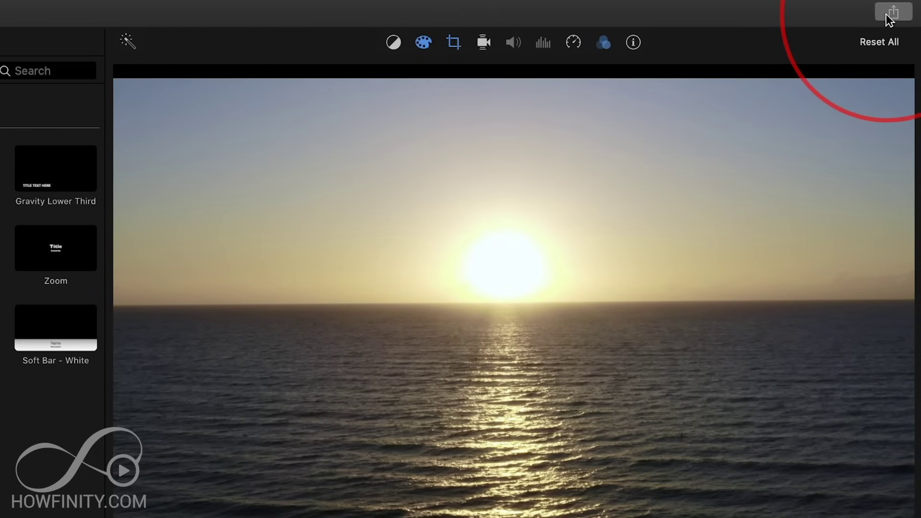
Start exporting the movie as a file with the Video and Audio format.
click(893, 14)
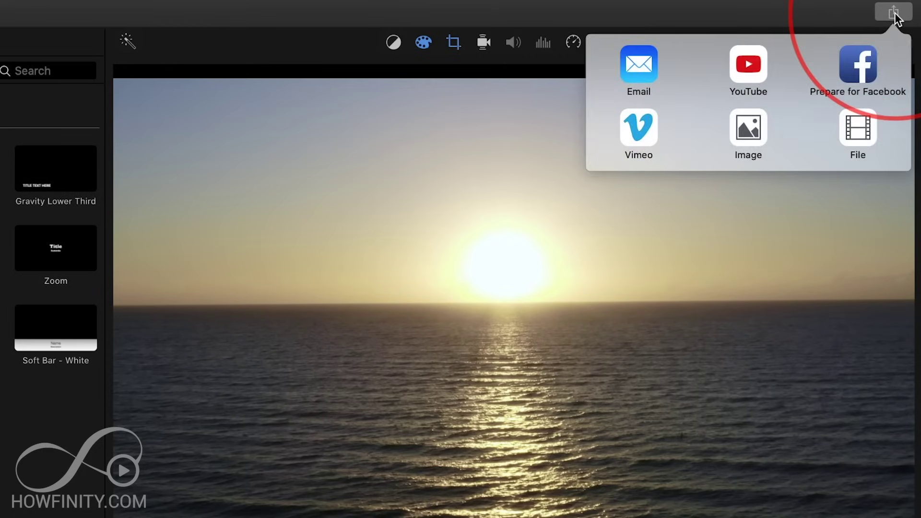
click(850, 132)
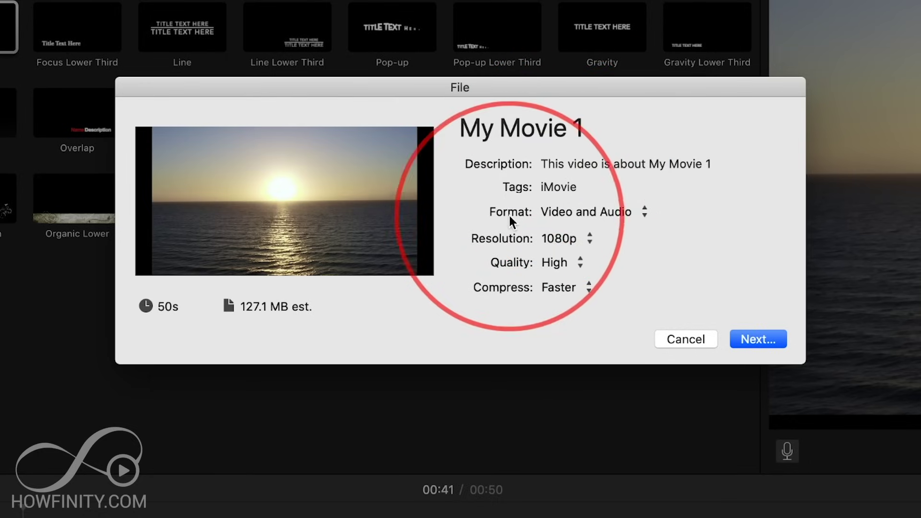
click(594, 214)
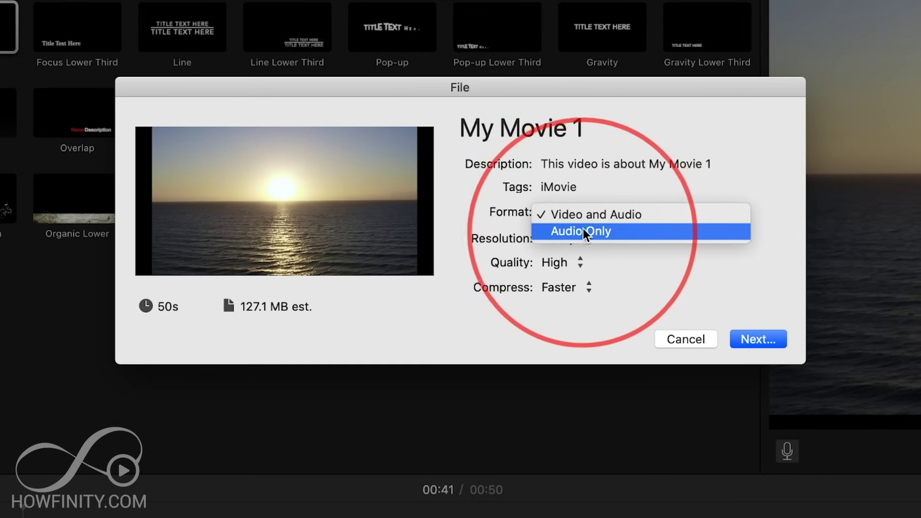
click(588, 214)
Set the export resolution to 4K and the quality to Best (ProRes).
click(556, 239)
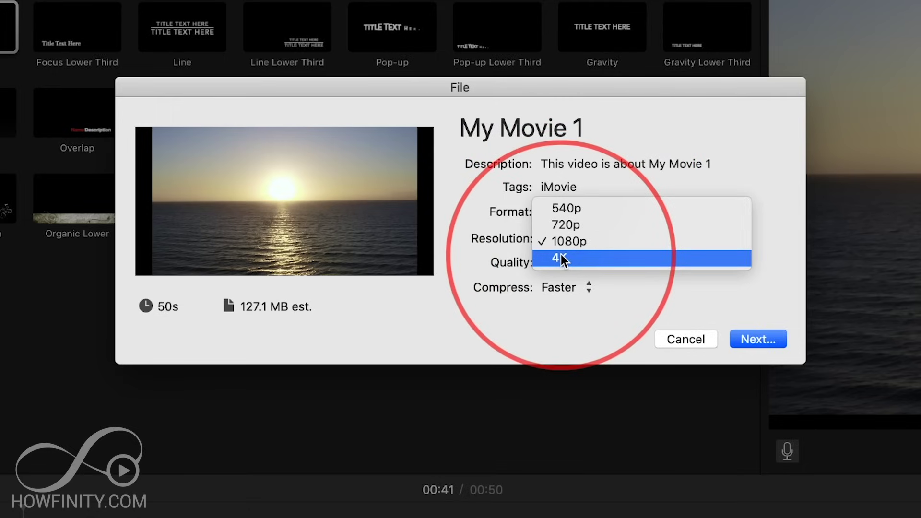
click(561, 258)
click(563, 240)
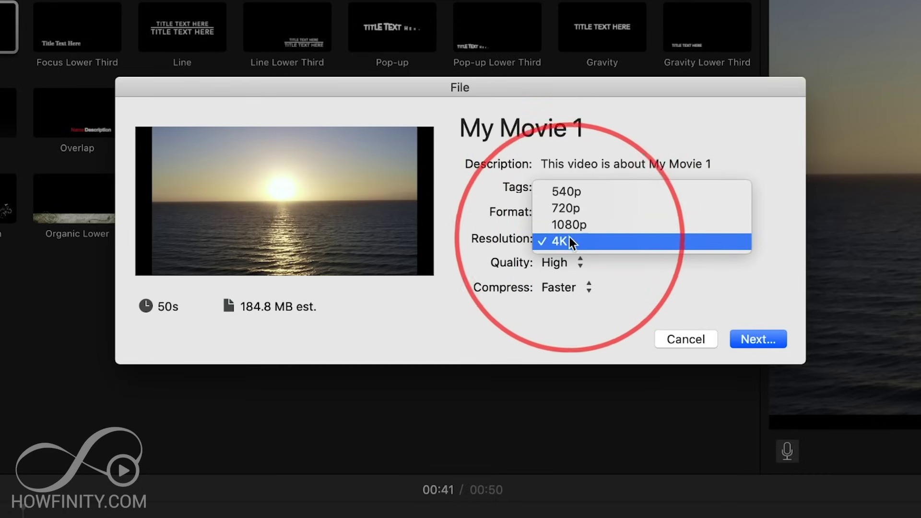
click(508, 236)
click(560, 262)
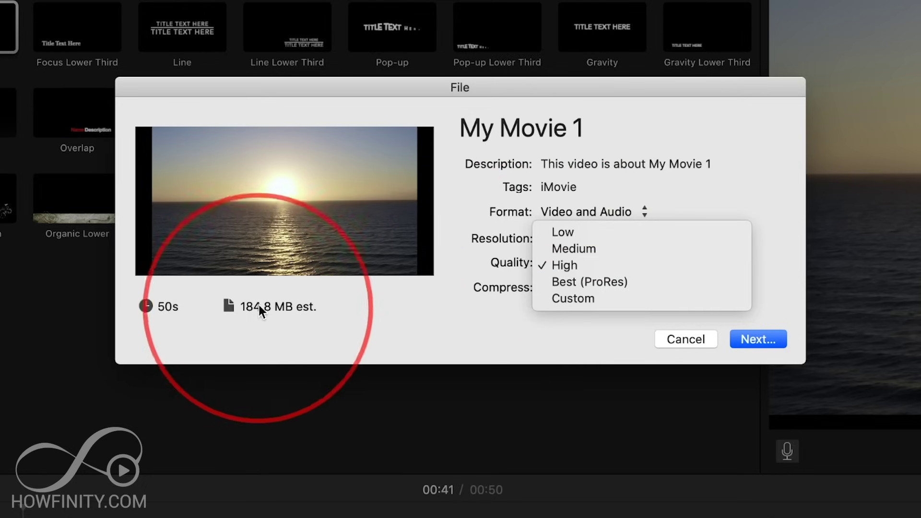
click(608, 281)
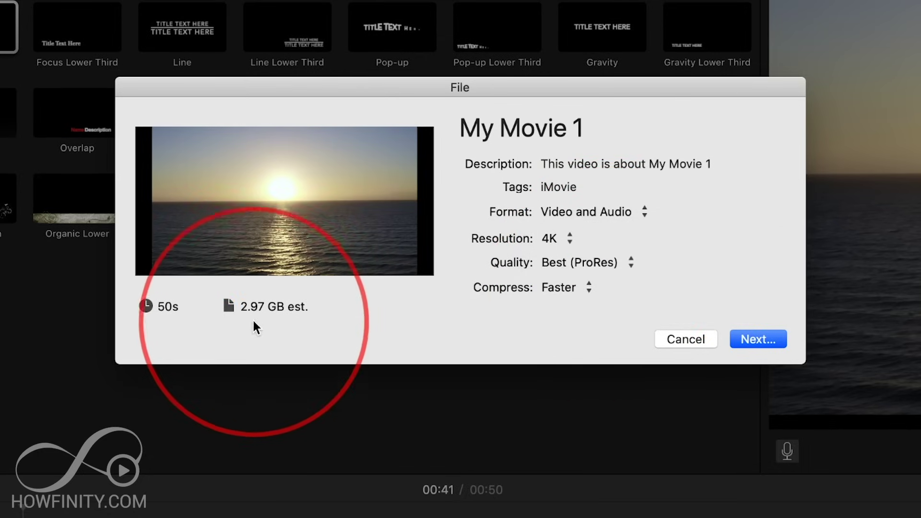
Set the export quality to High and the compression to Better Quality.
click(578, 264)
key(Return)
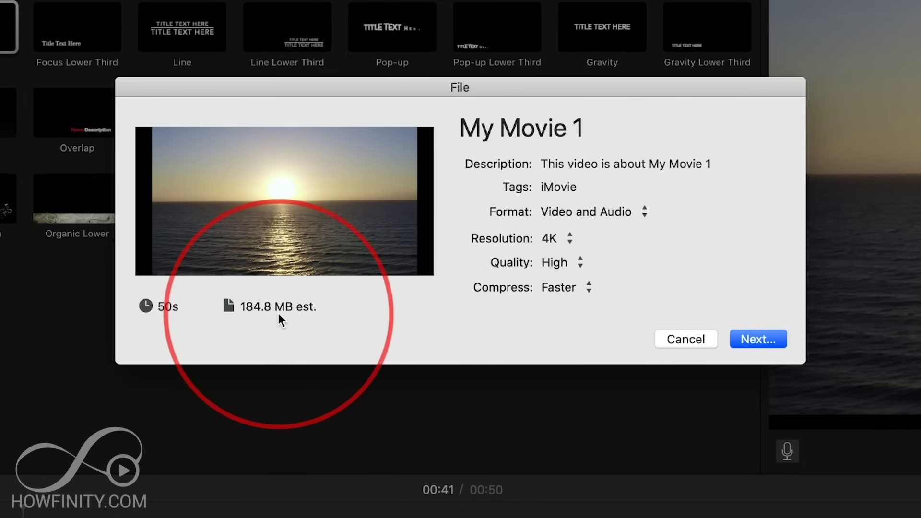
click(566, 263)
click(556, 266)
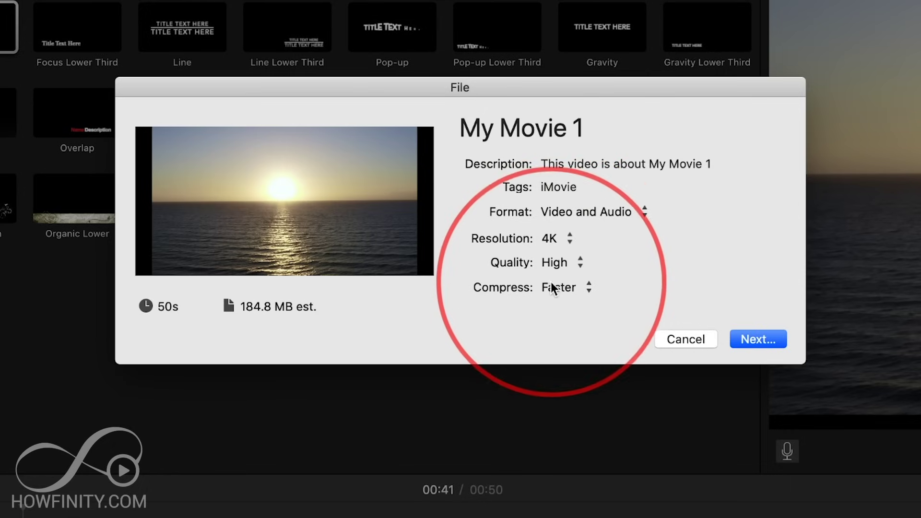
click(552, 285)
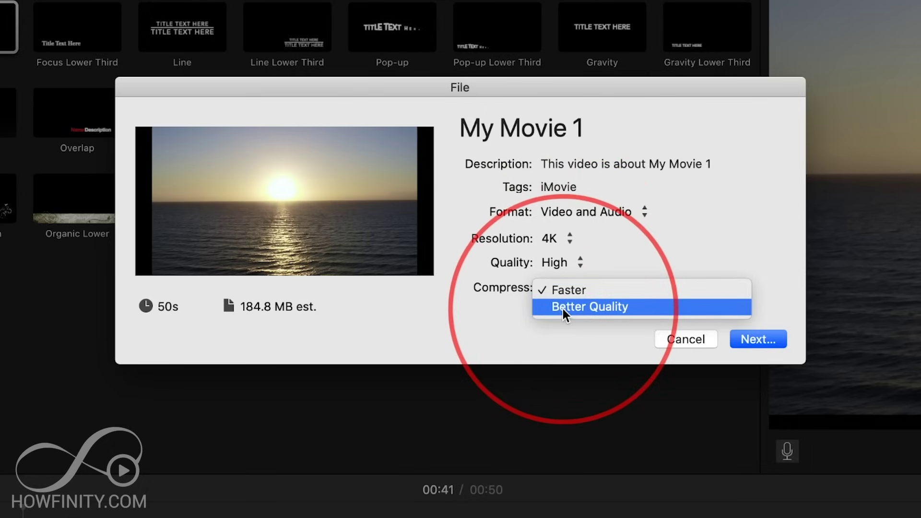
click(563, 309)
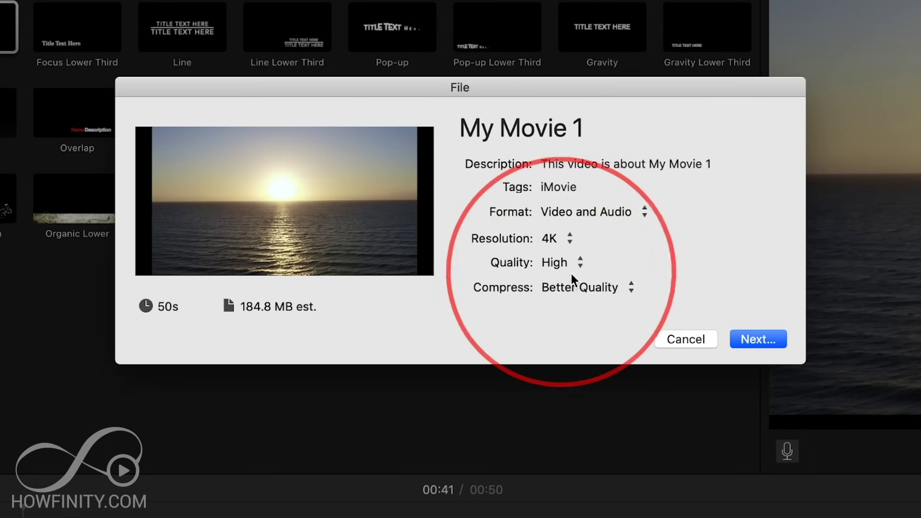
Proceed to saving the exported movie file and browse the available save locations.
click(761, 339)
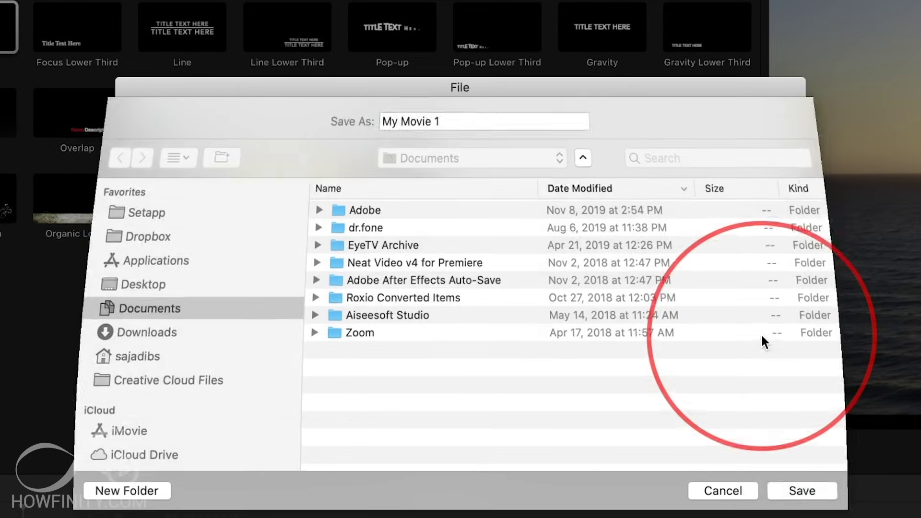
scroll(188, 346, down, 5)
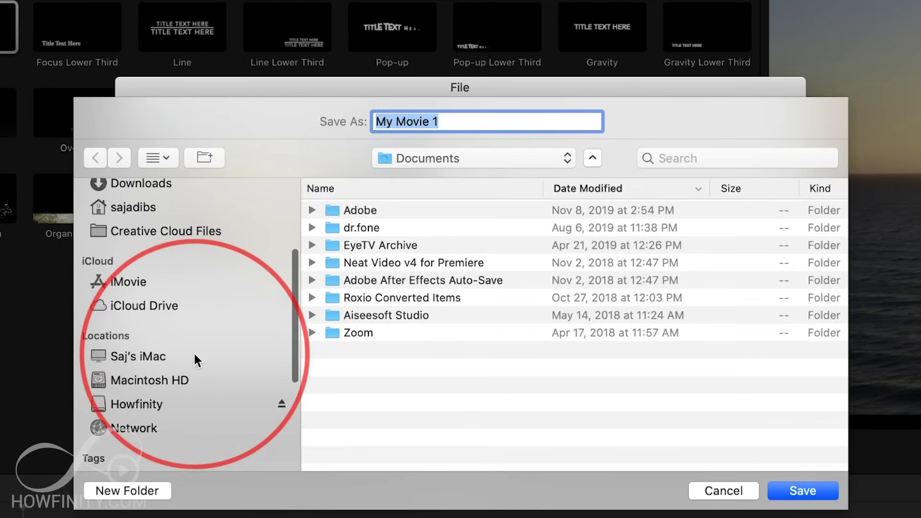